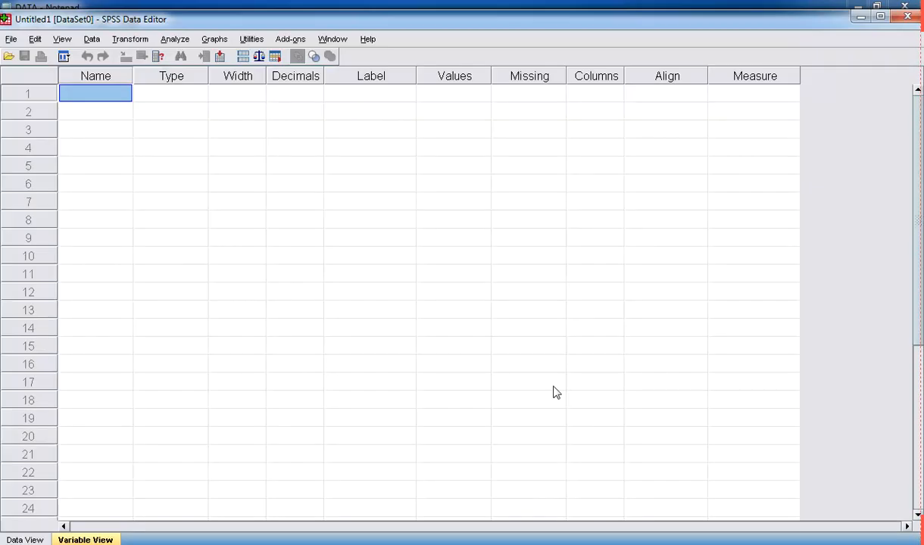
Bring up the Open Data dialog for loading an existing data file
click(10, 39)
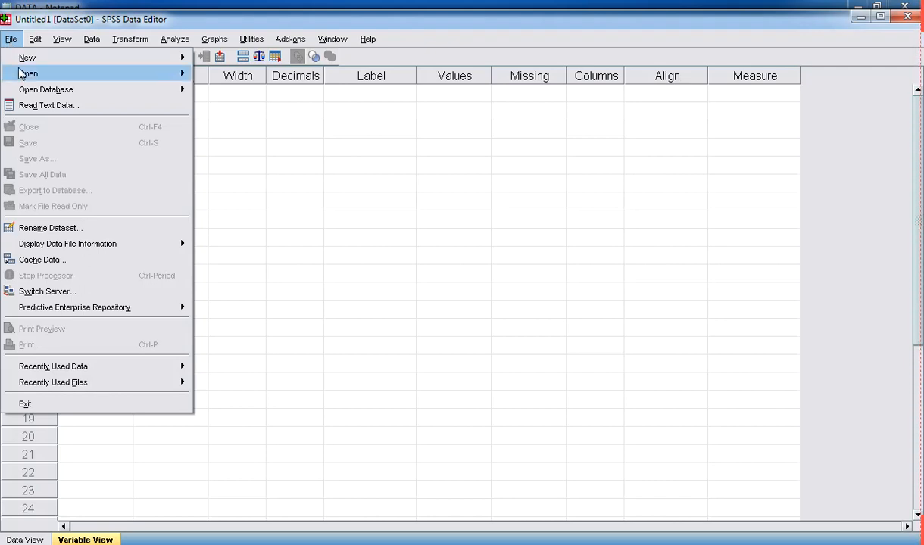
mouse_move(25, 76)
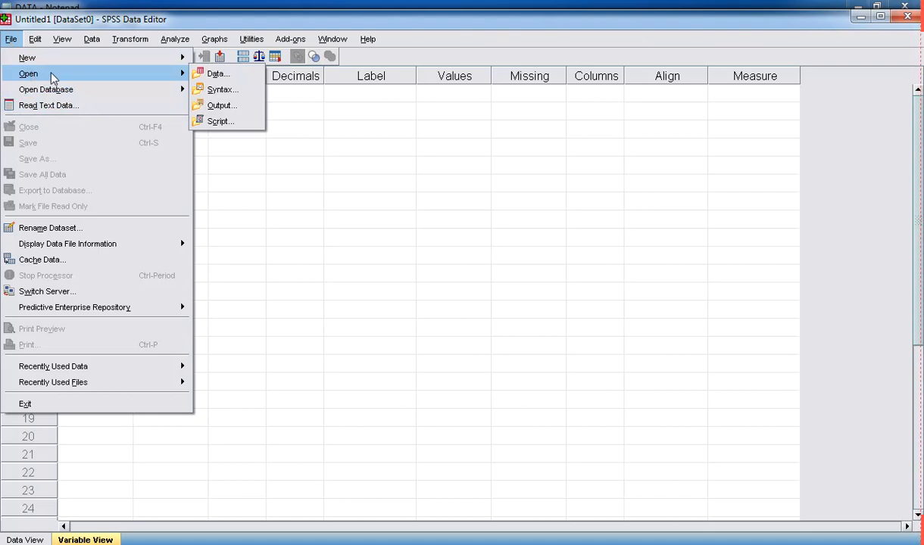
click(229, 77)
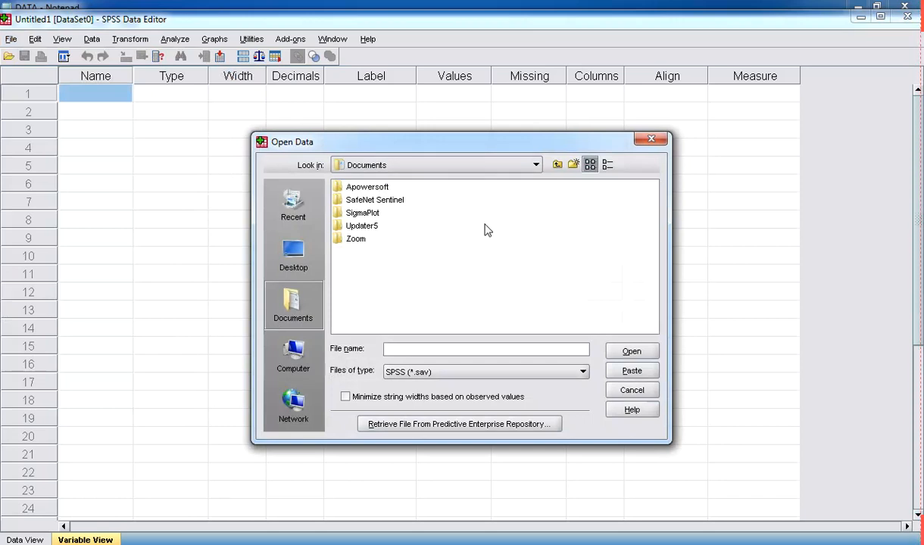
Close both Notepad windows showing the DATA text file and return to the Open Data dialog
mouse_move(511, 544)
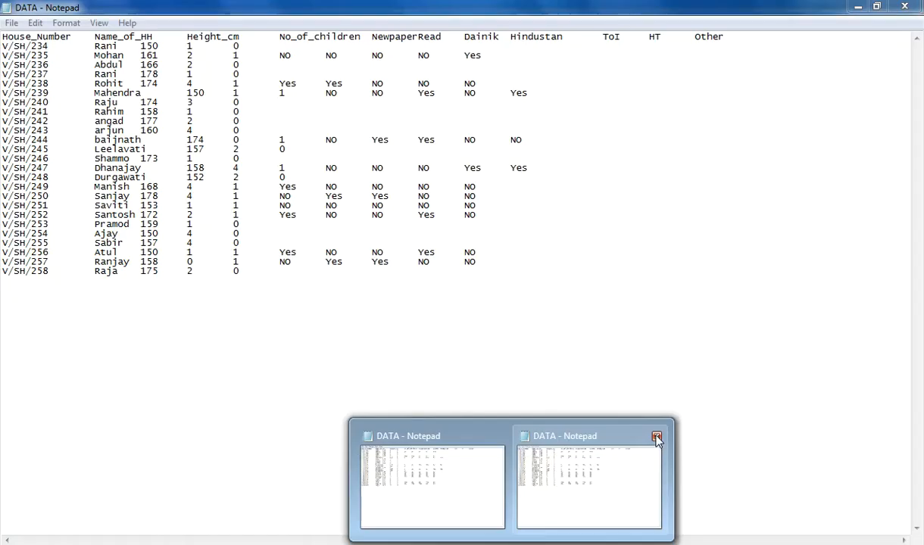
click(656, 437)
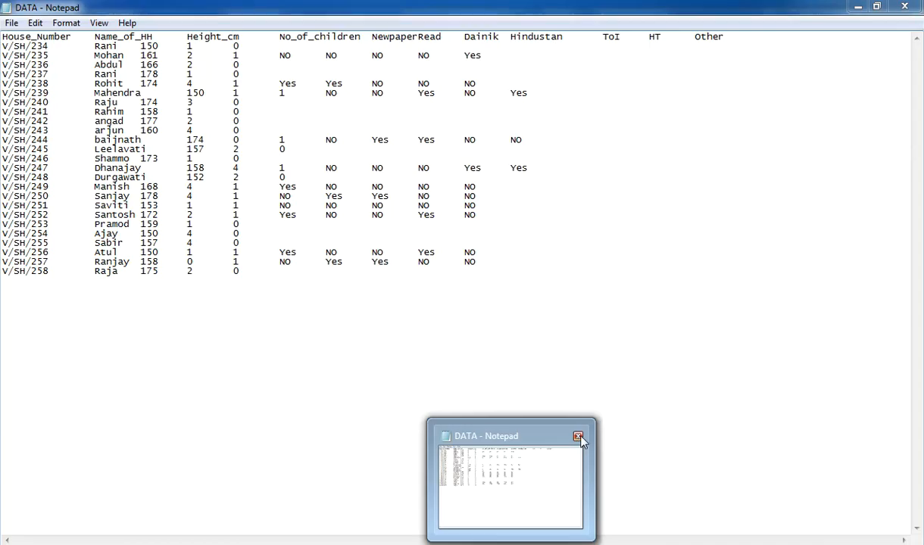
click(582, 436)
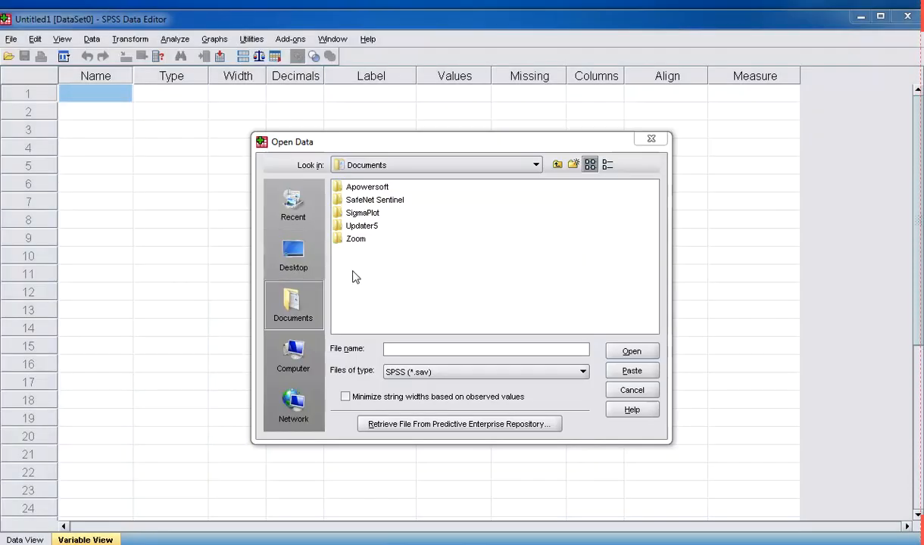
Open DATA.txt from the Desktop with the file type set to Text (*.txt, *.dat)
click(295, 258)
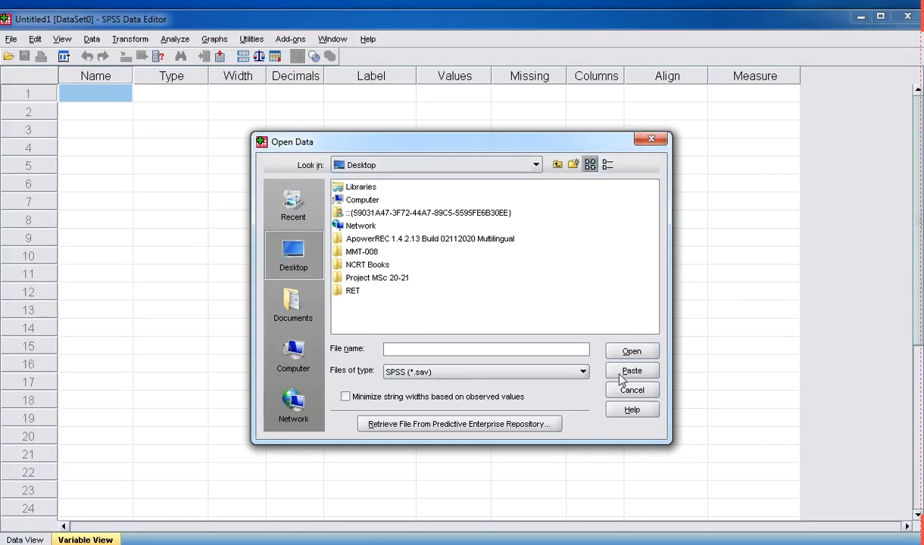
click(583, 374)
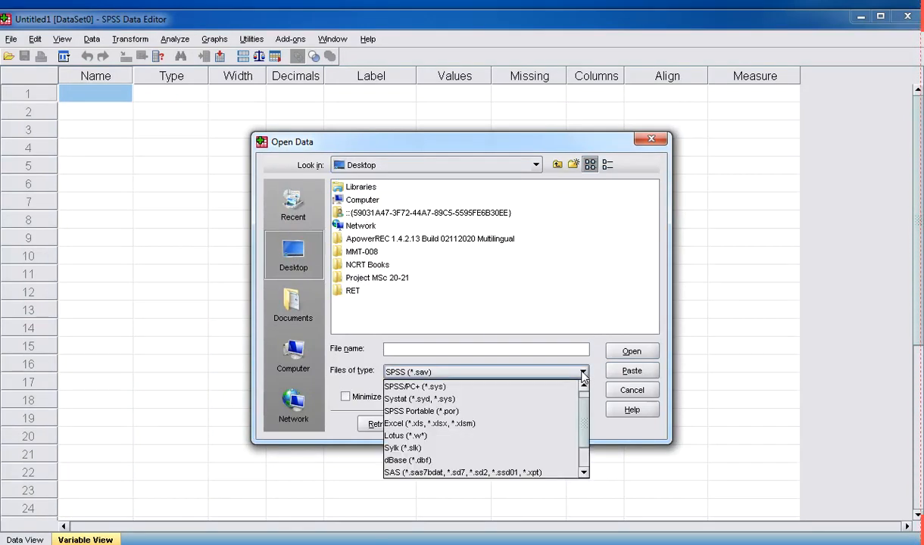
scroll(584, 424, down, 1)
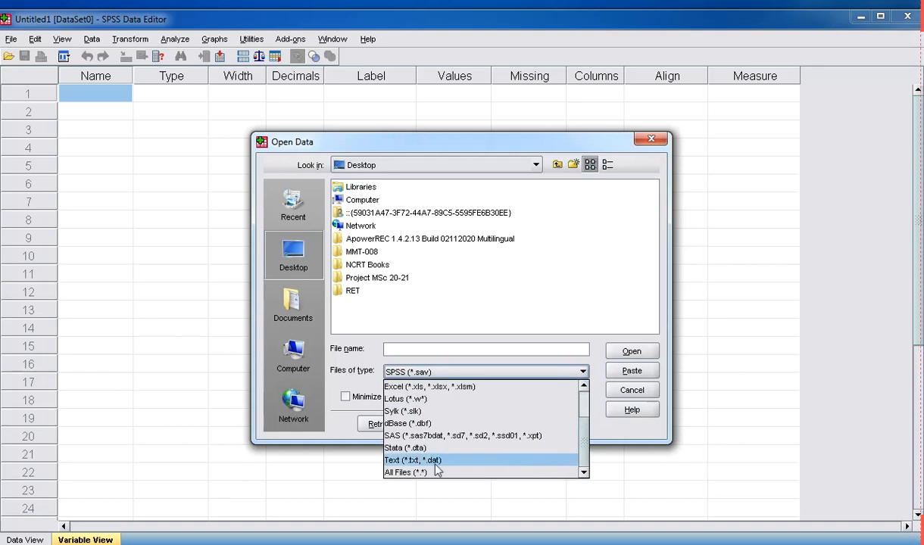
click(391, 460)
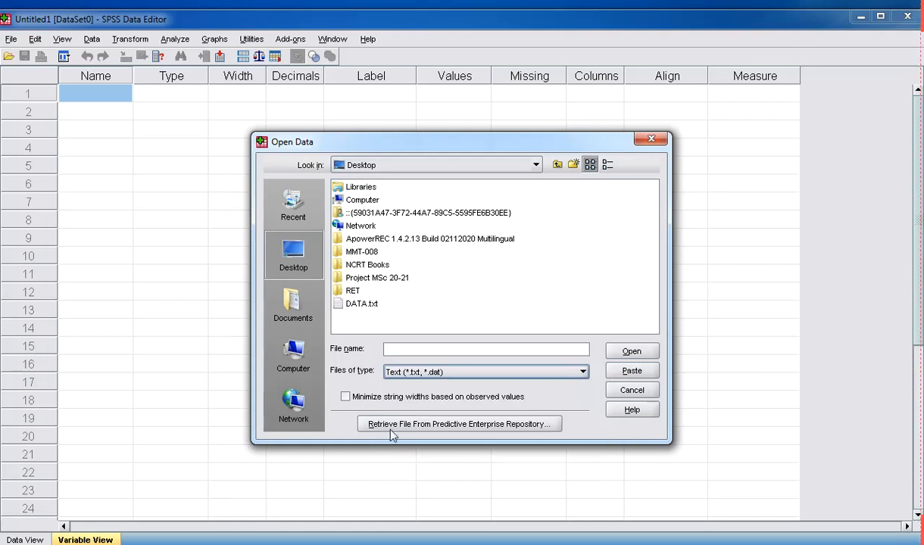
click(363, 306)
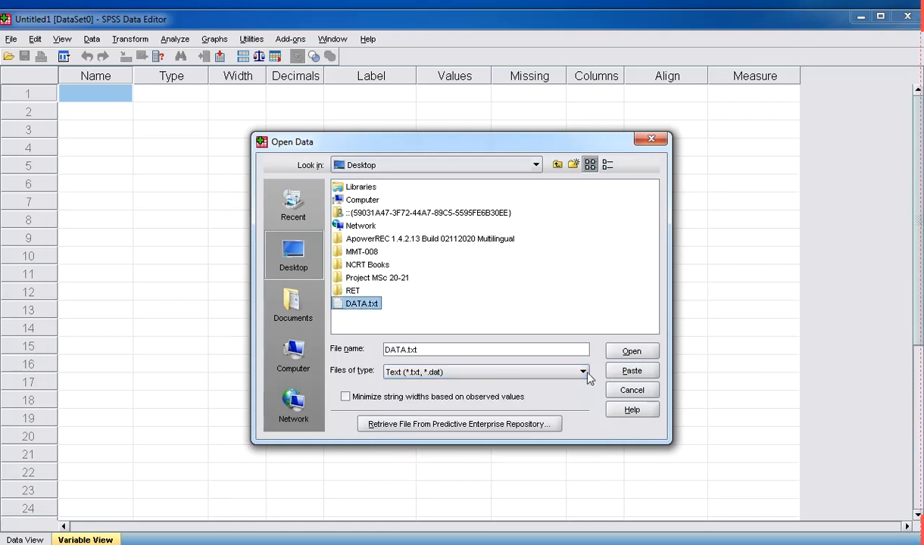
click(632, 353)
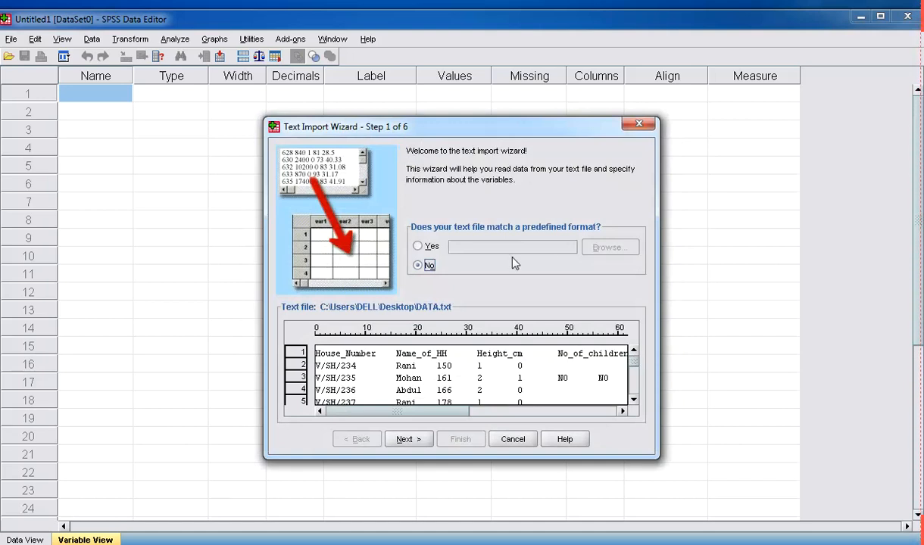
Keep no predefined format and the delimited arrangement, and specify that variable names are included at the top of the file
drag(525, 129, 504, 64)
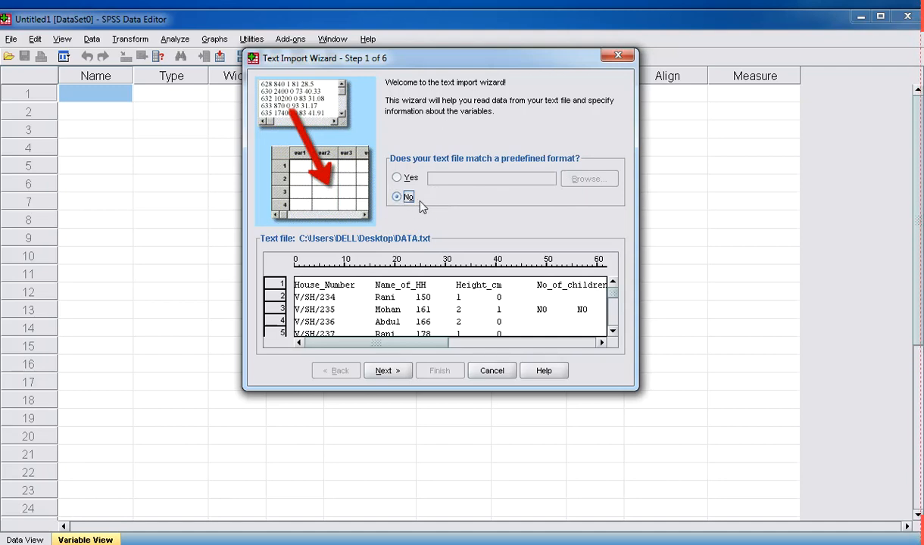
click(383, 372)
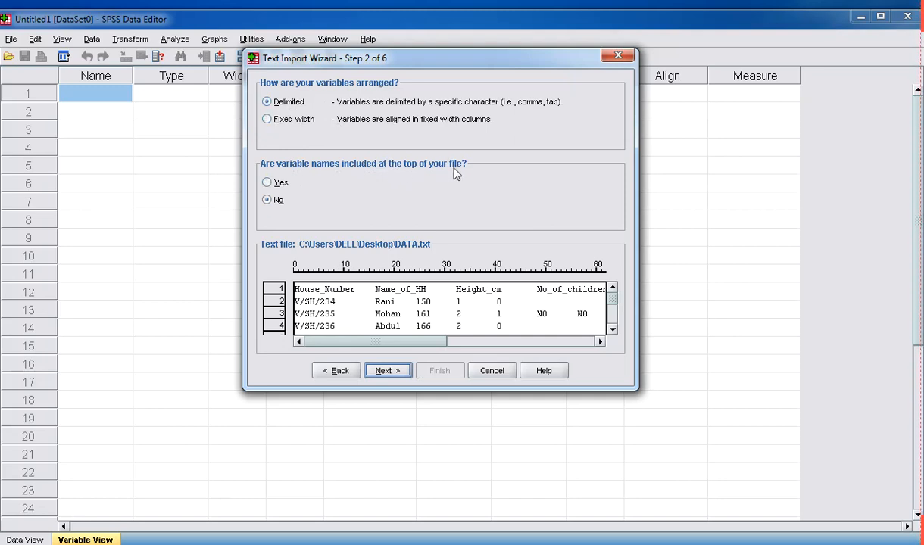
click(269, 184)
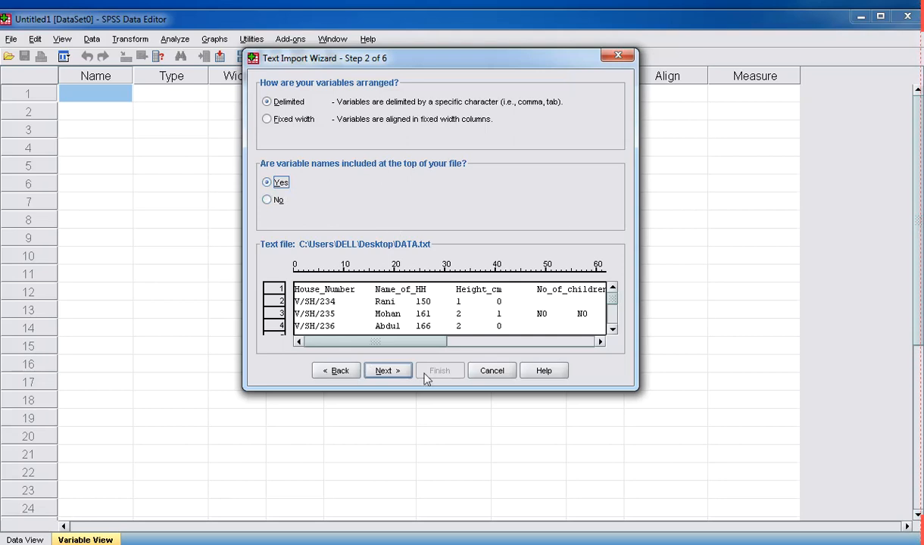
click(384, 372)
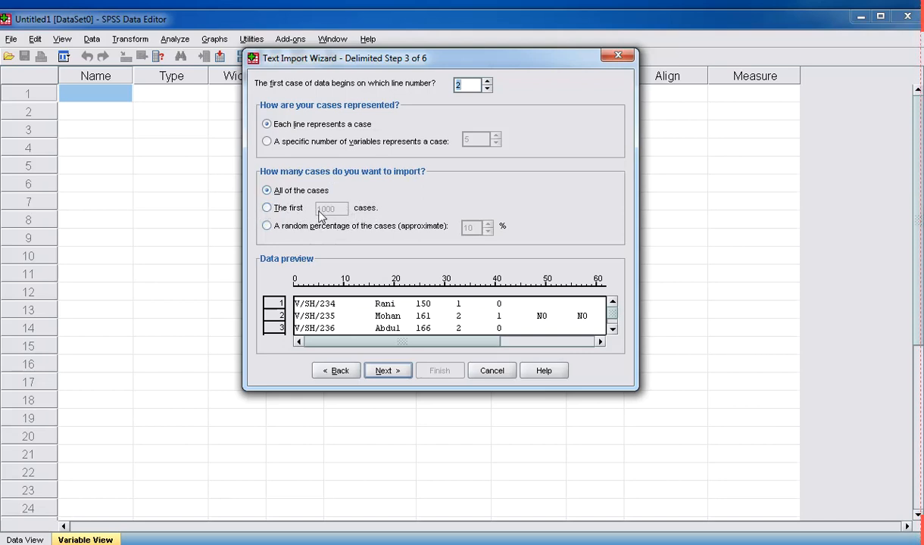
click(267, 208)
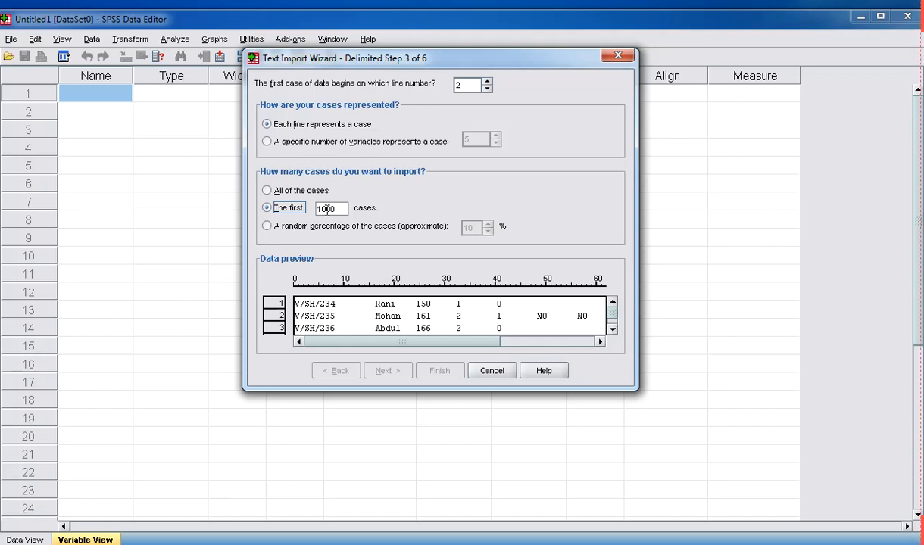
click(268, 192)
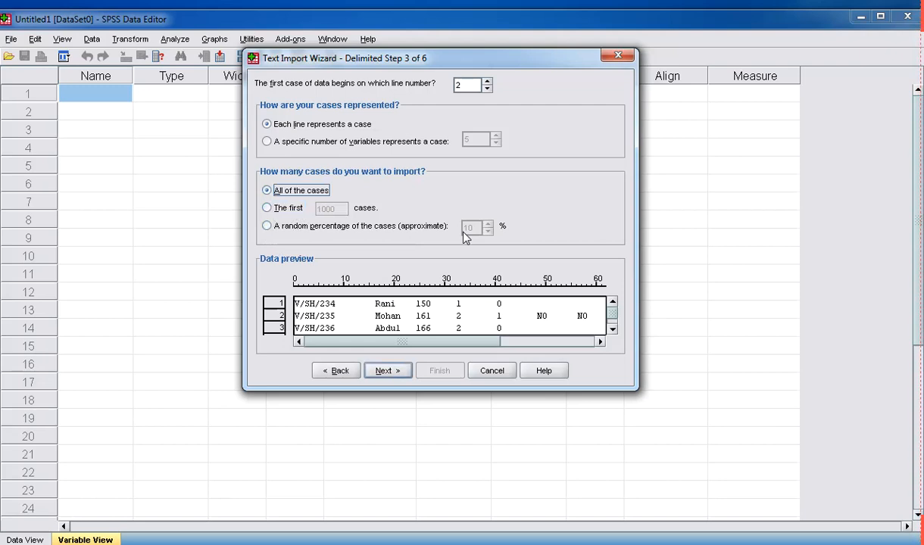
click(270, 226)
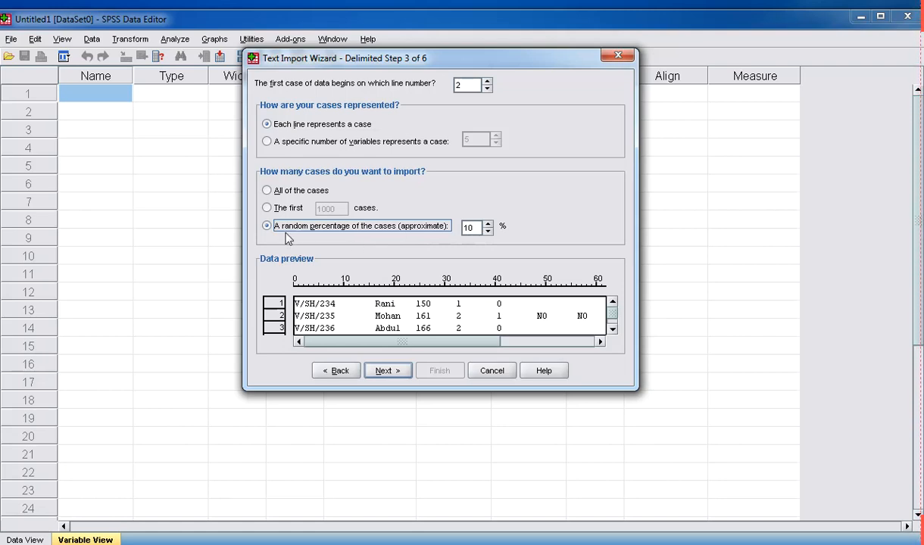
click(268, 191)
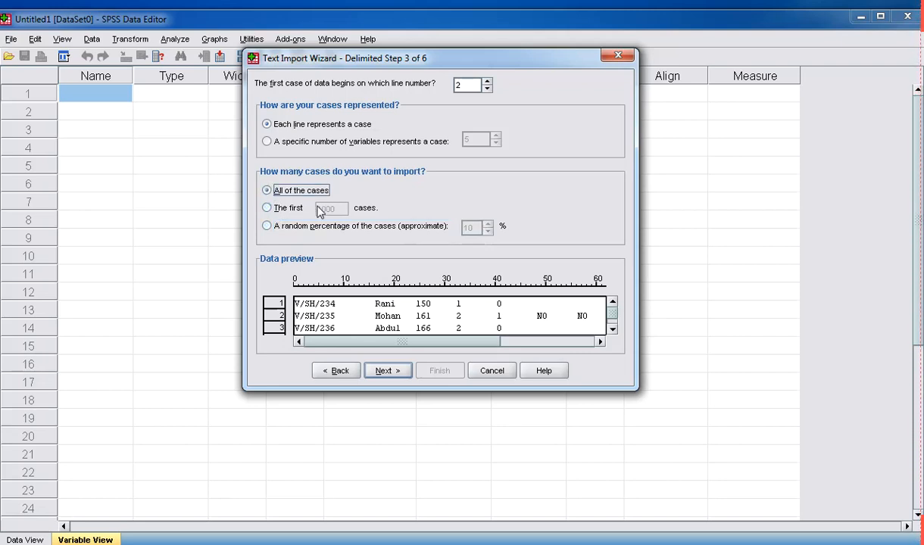
Accept importing all cases, one per line from line 2, with Tab as the delimiter and no text qualifier
click(386, 371)
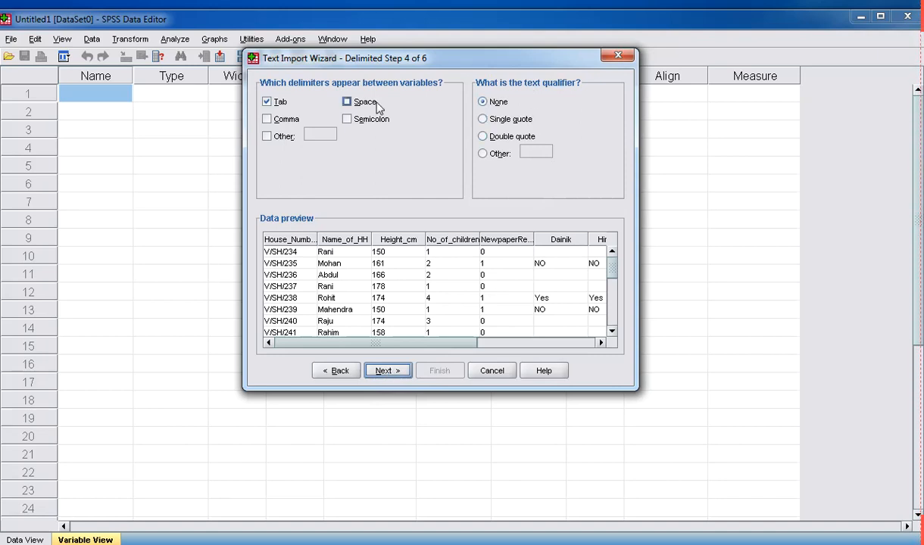
click(385, 373)
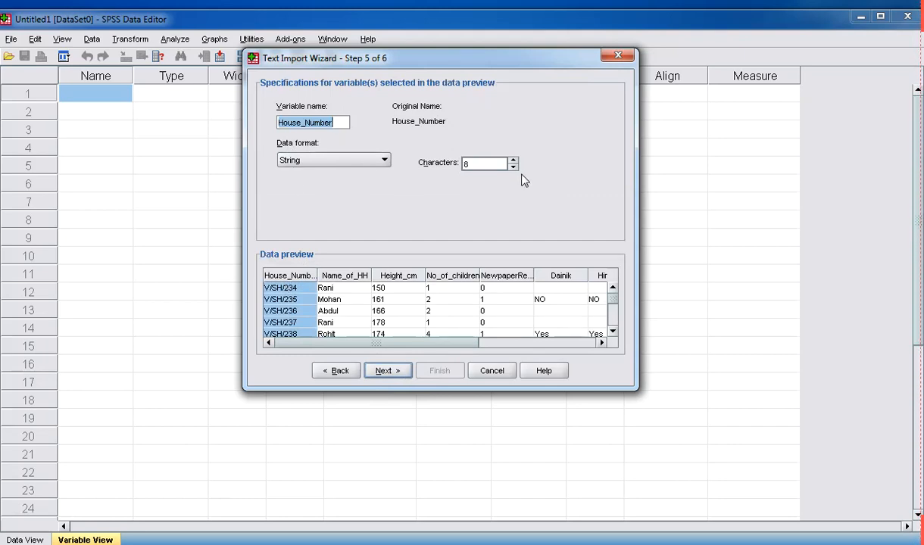
Review the name and data format of each variable from Name_of_HH through Hindustan in the data preview
click(345, 279)
click(383, 277)
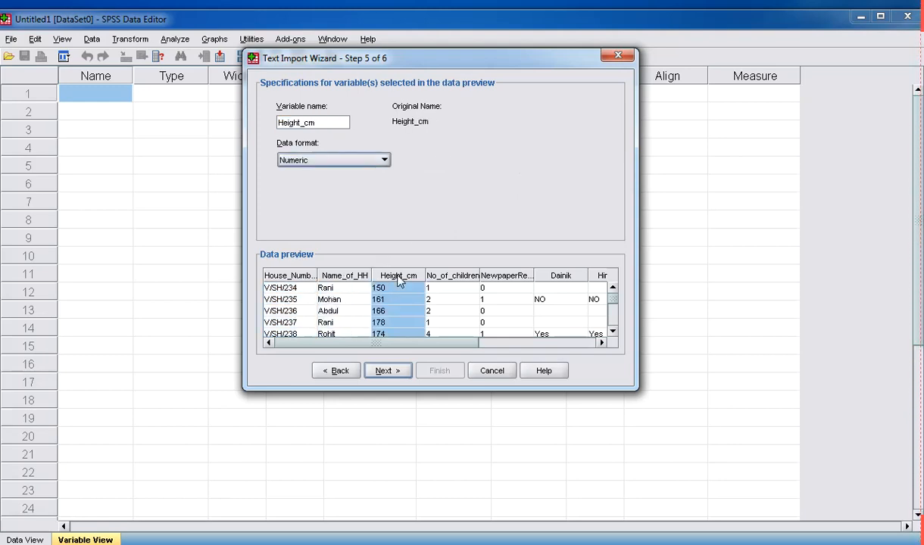
click(451, 279)
click(491, 277)
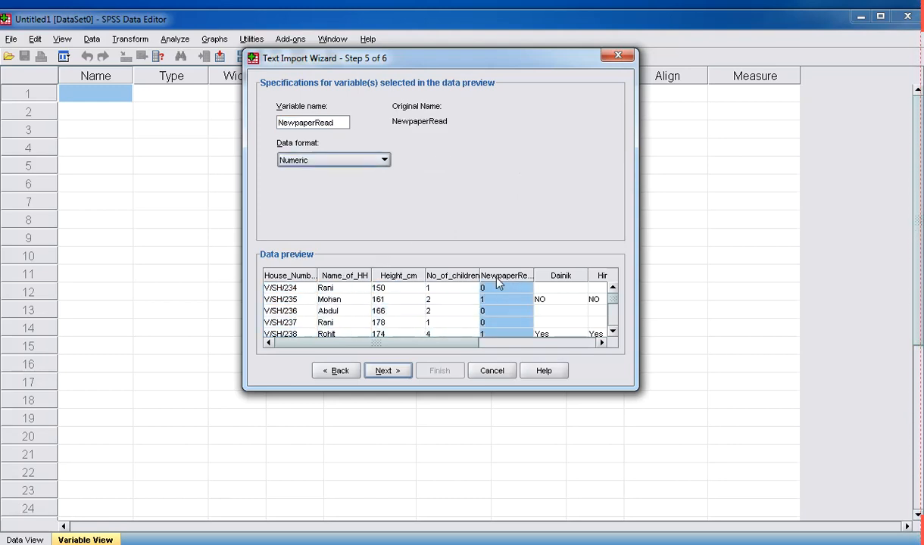
click(554, 280)
click(600, 280)
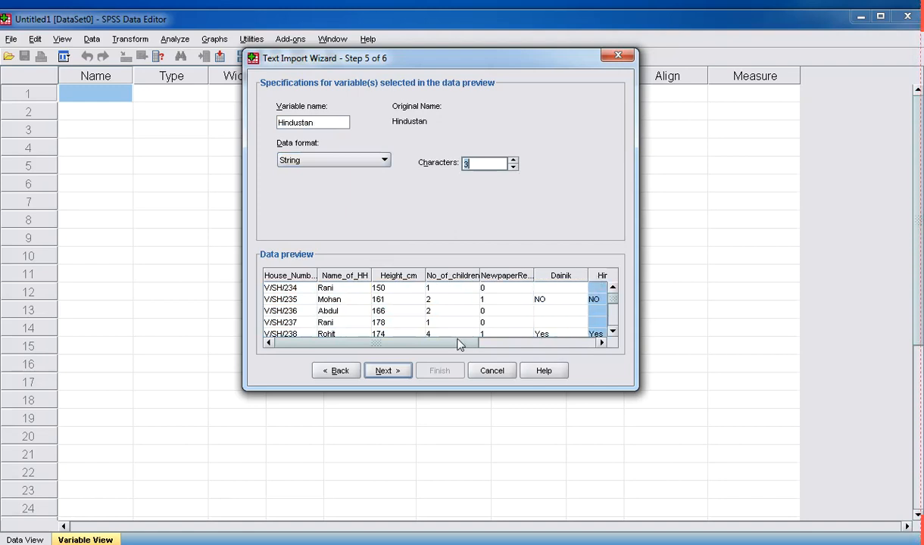
Set the string width of the Dainik and Hindustan variables to 5 characters each
drag(459, 347, 494, 346)
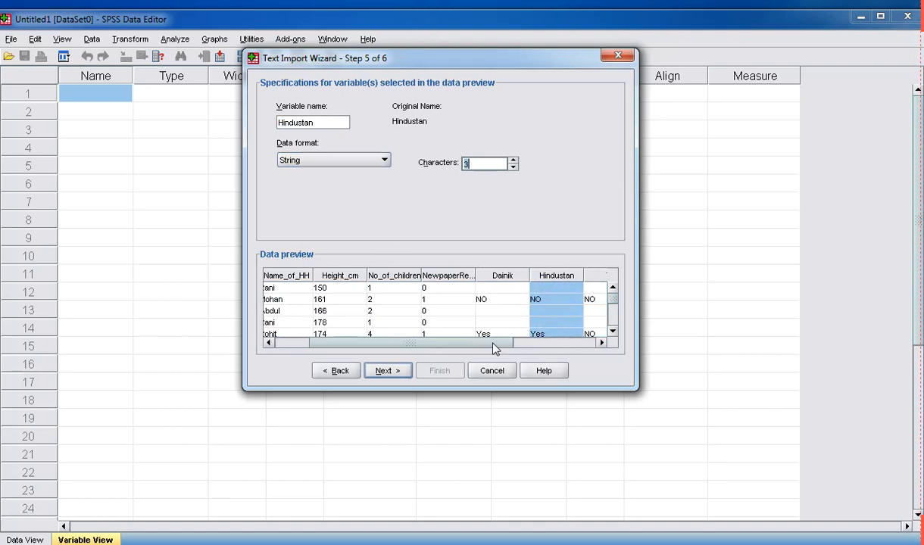
click(500, 280)
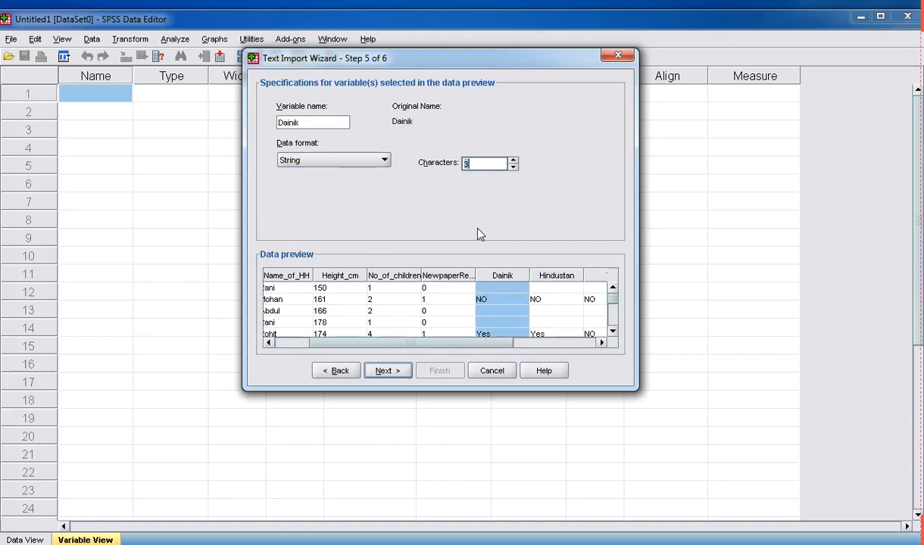
click(513, 160)
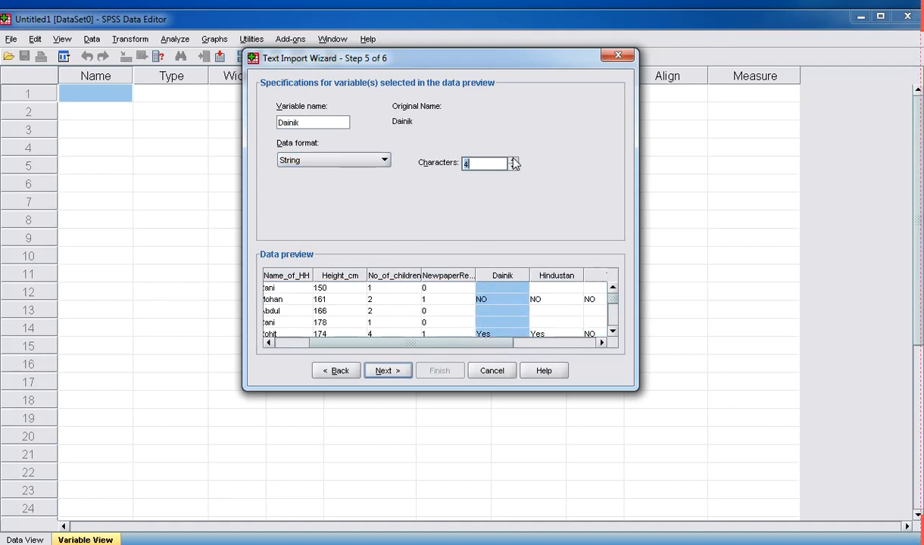
click(536, 277)
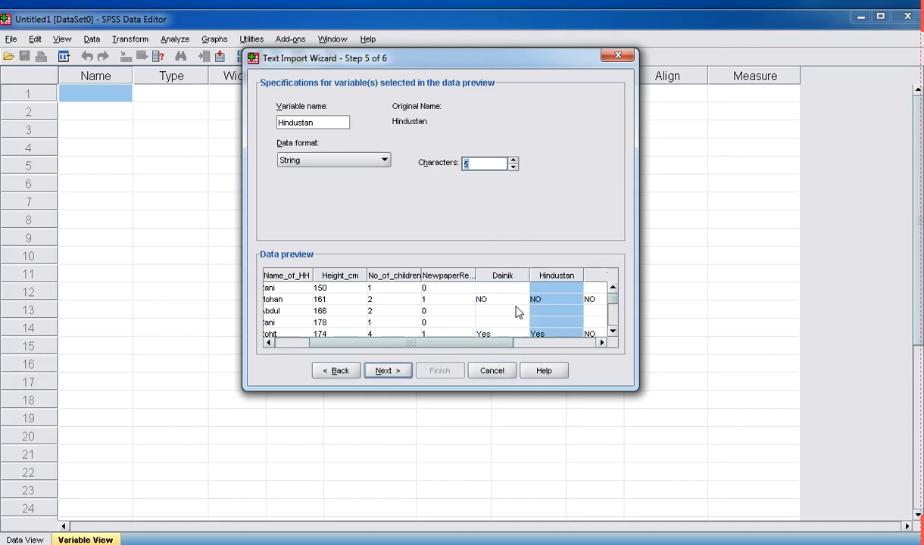
Set the string width of the ToI and HT variables to 5 characters each
drag(490, 343, 565, 355)
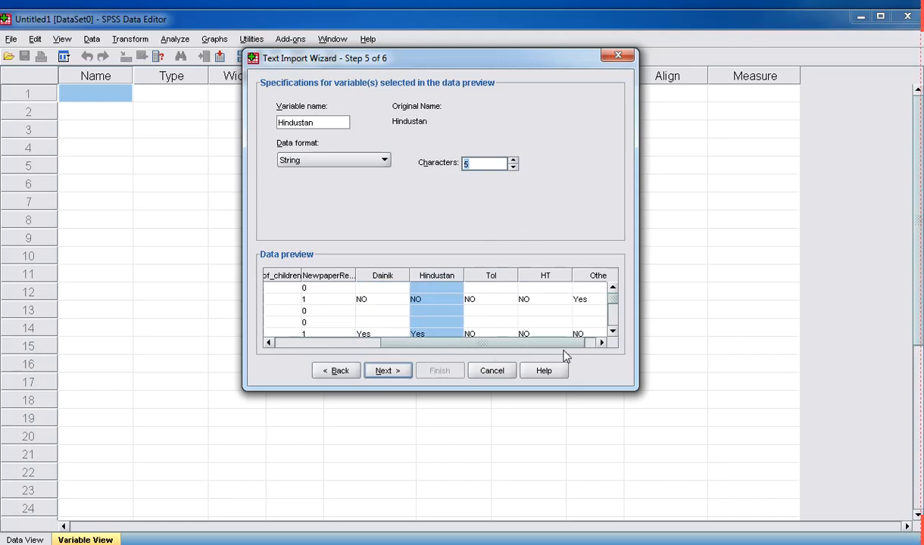
click(496, 277)
click(513, 160)
click(513, 160)
click(545, 277)
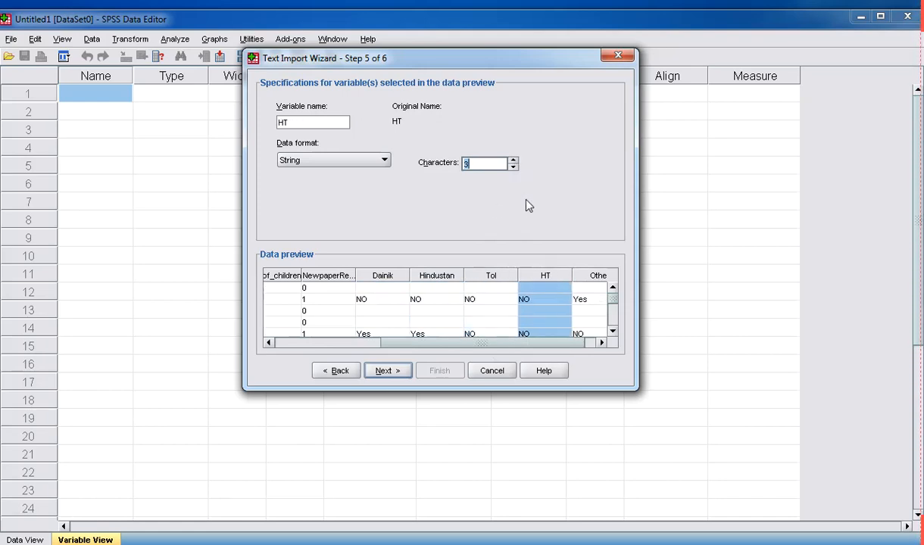
click(513, 160)
click(513, 162)
Set the Other variable's string width to 5 characters and finish the import without saving the format or pasting the syntax
drag(484, 342, 564, 350)
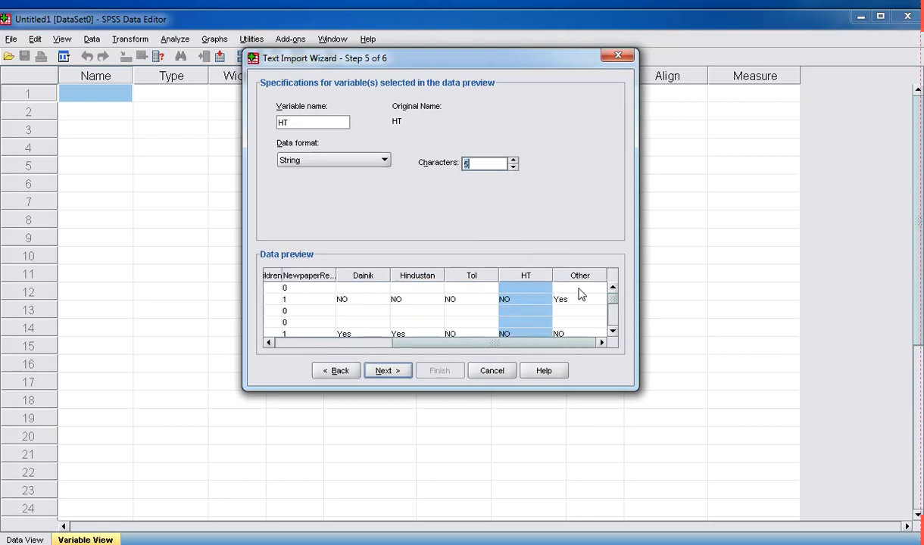
click(579, 299)
click(513, 161)
click(512, 161)
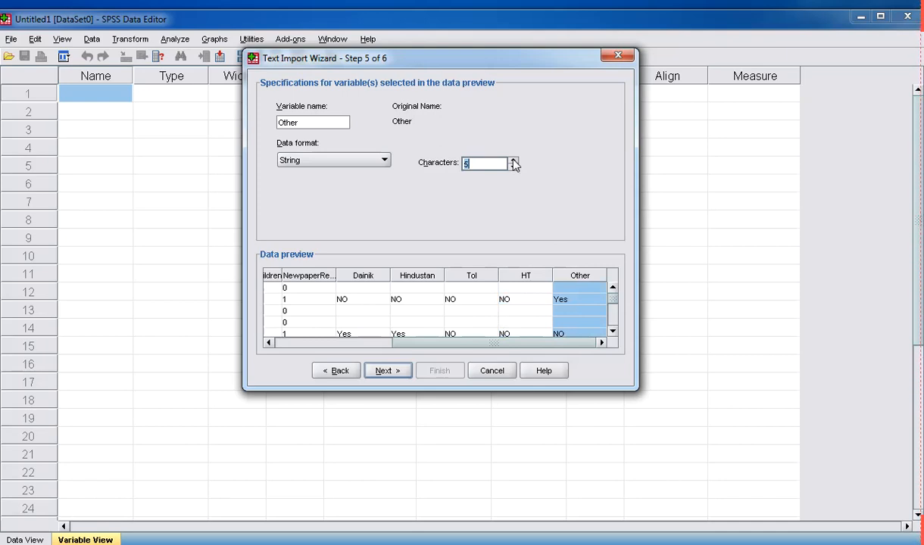
click(382, 373)
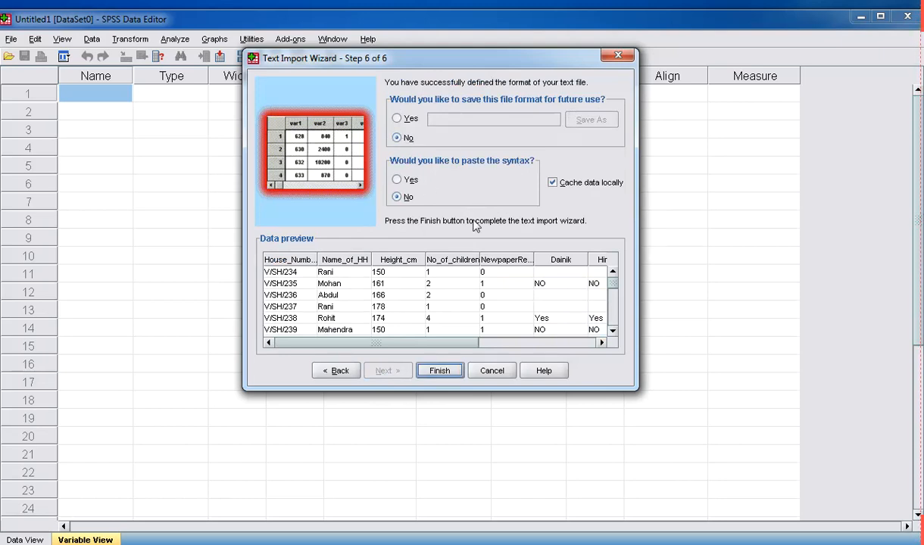
click(440, 372)
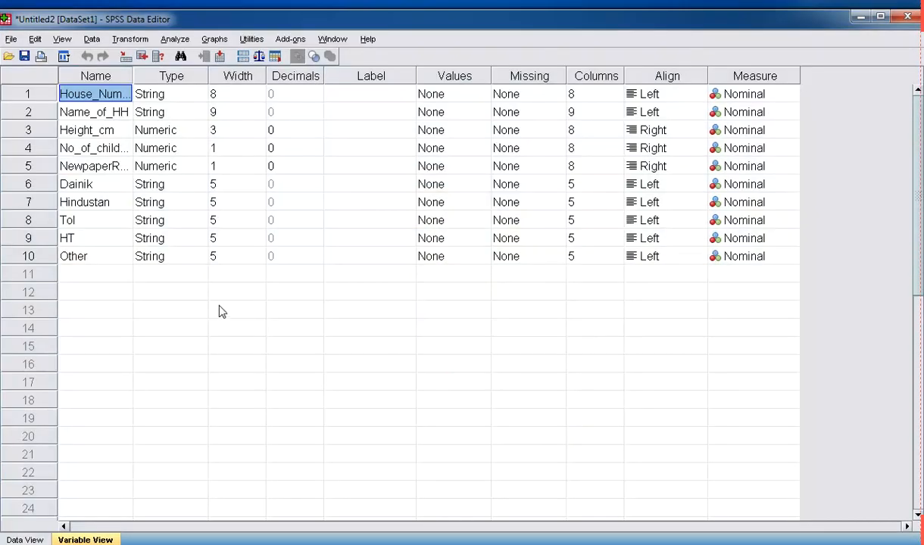
Widen the Name column to fit the full variable names and inspect the NewpaperRead values of the first five cases
drag(132, 74, 154, 74)
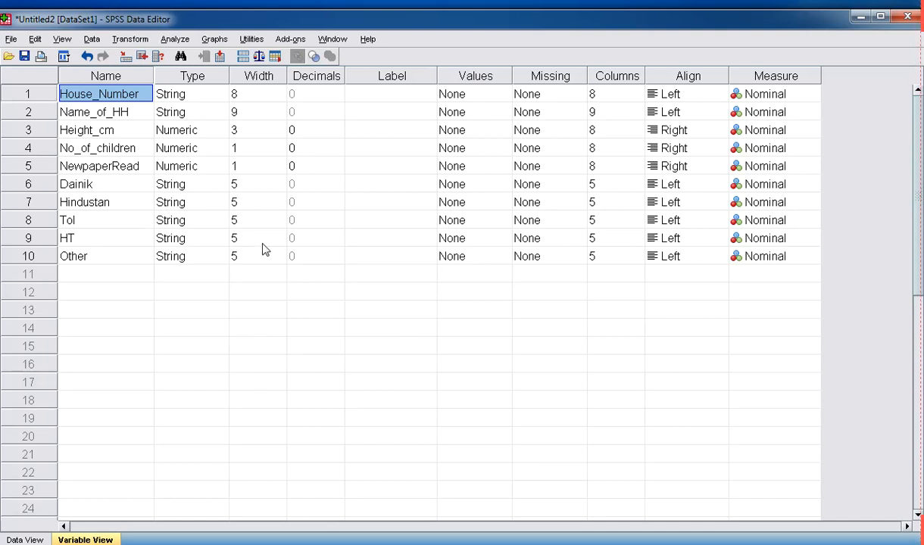
click(25, 540)
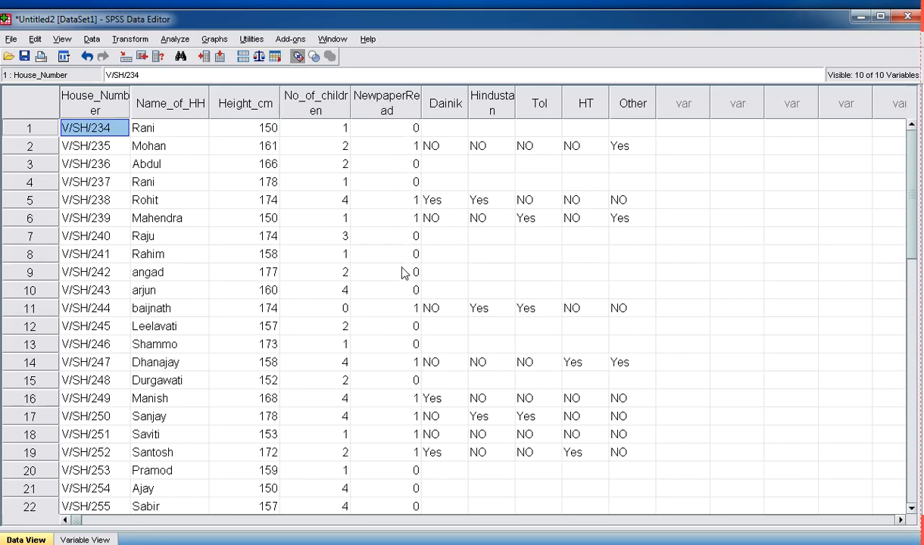
click(401, 133)
click(401, 146)
click(400, 163)
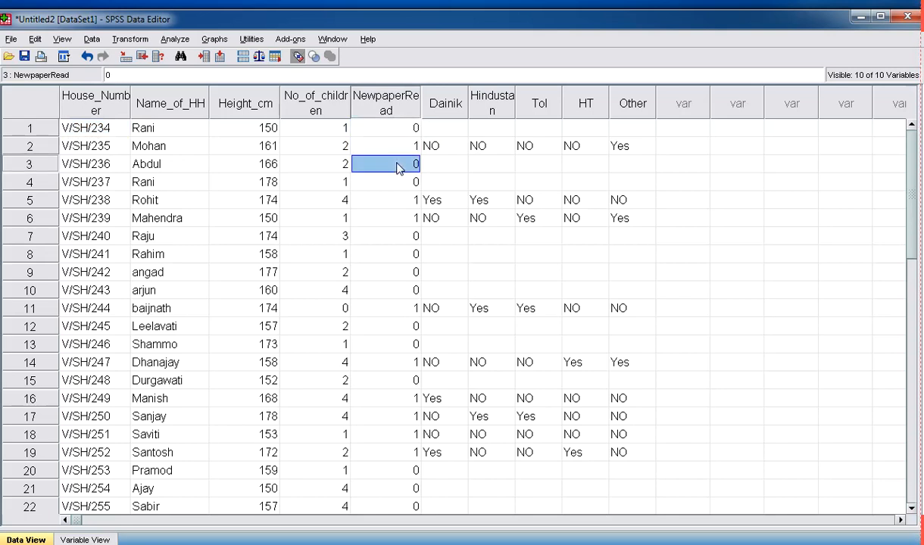
click(388, 182)
click(394, 198)
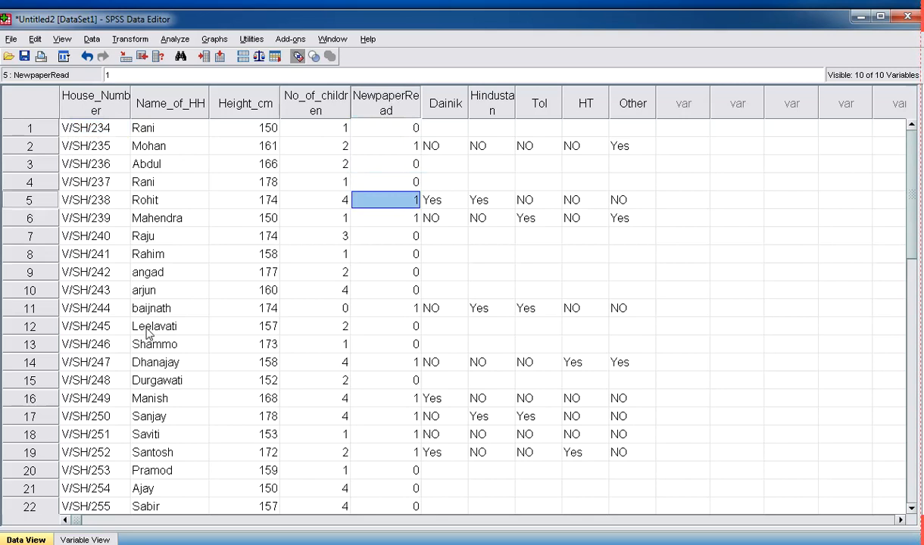
Add the value label "no" for value 0 of the NewpaperRead variable
click(81, 539)
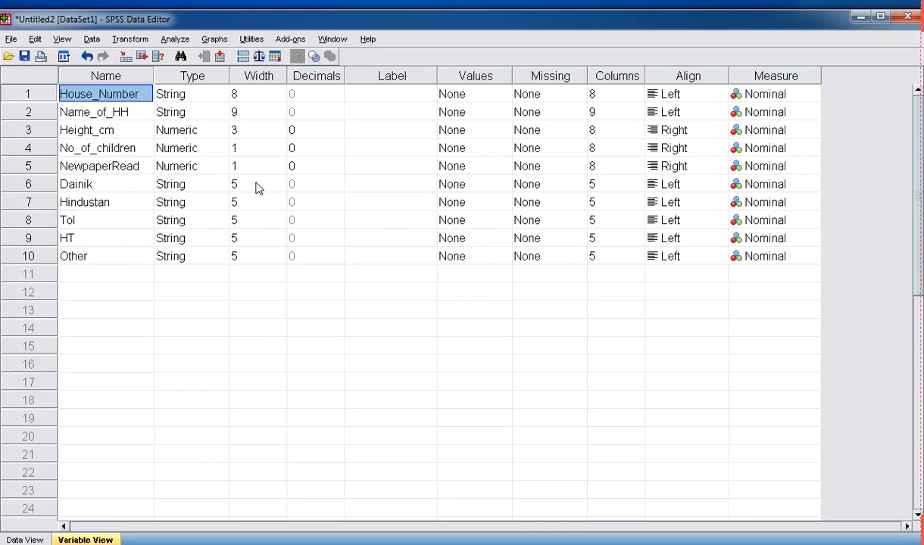
click(506, 171)
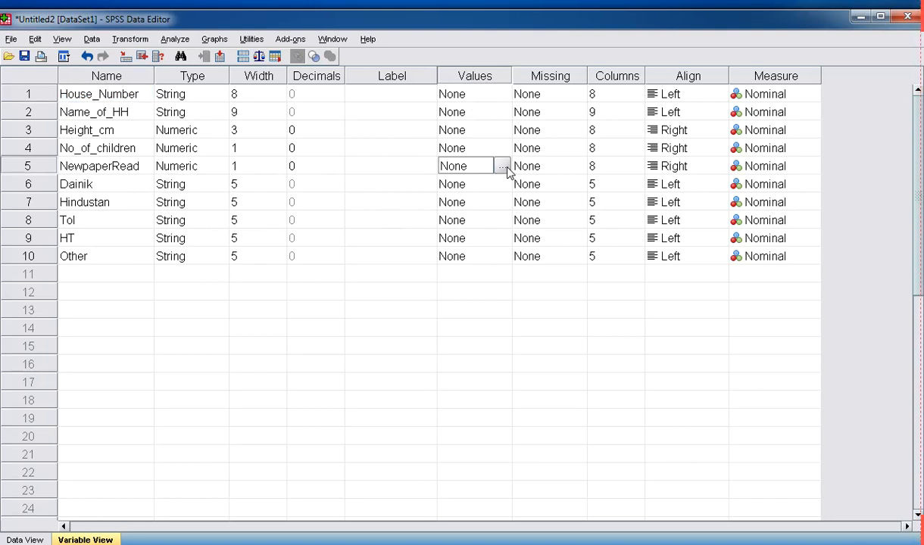
click(505, 167)
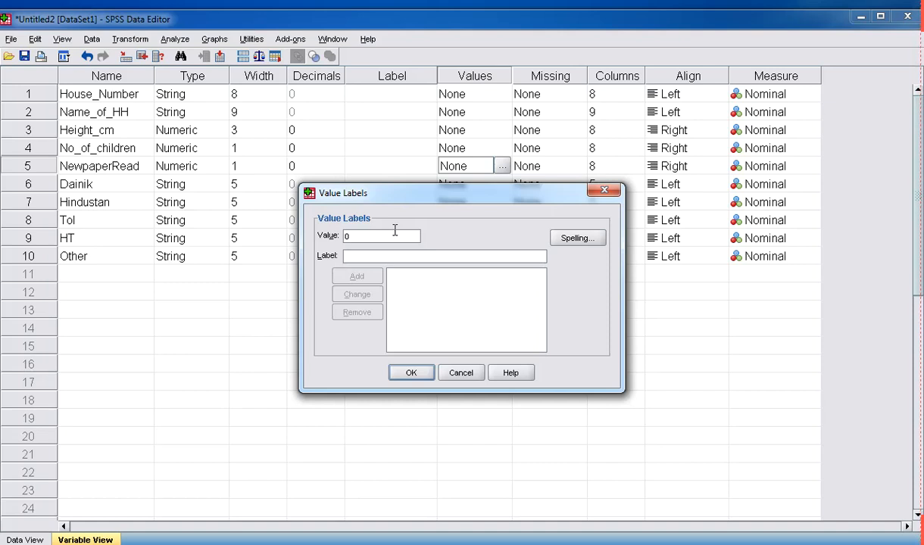
click(384, 257)
text(no)
click(362, 275)
Add the value label "yes" for value 1 of NewpaperRead and apply the value labels
text(1)
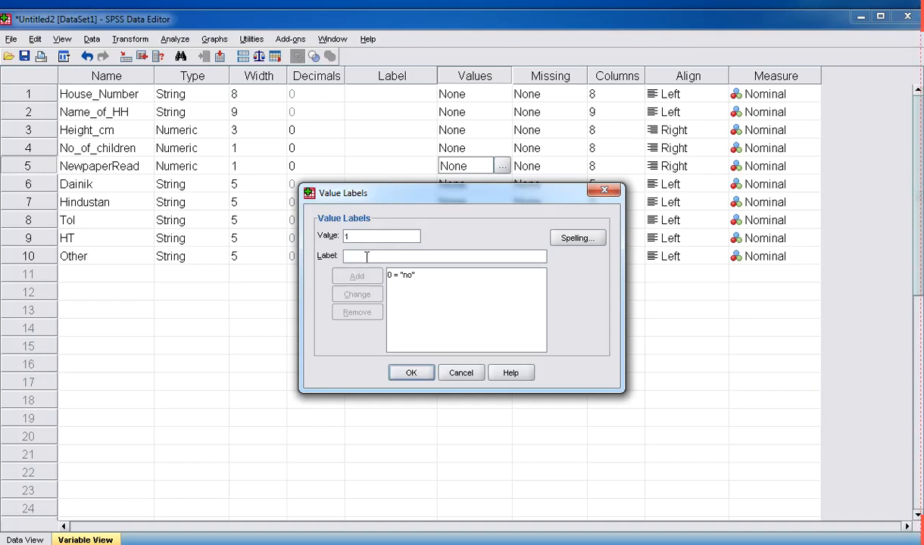
click(366, 257)
text(y)
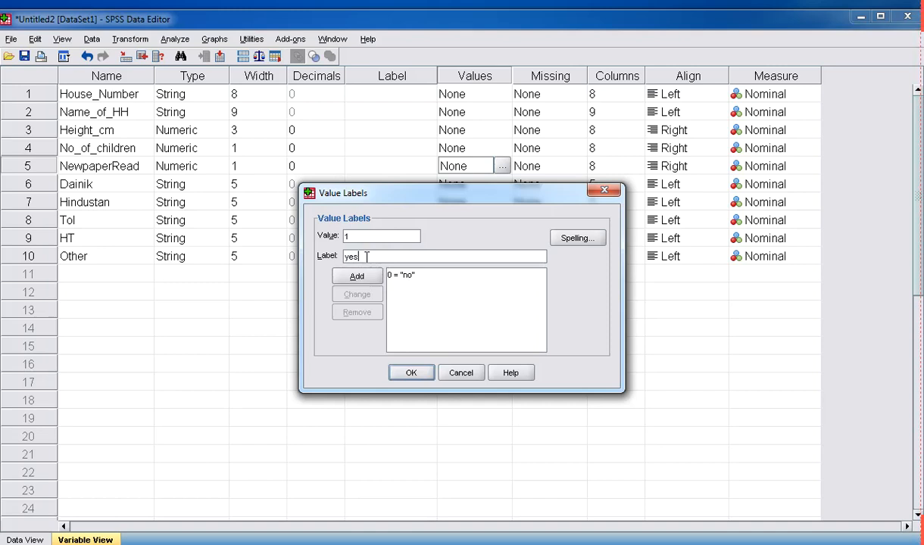
text(es)
click(370, 276)
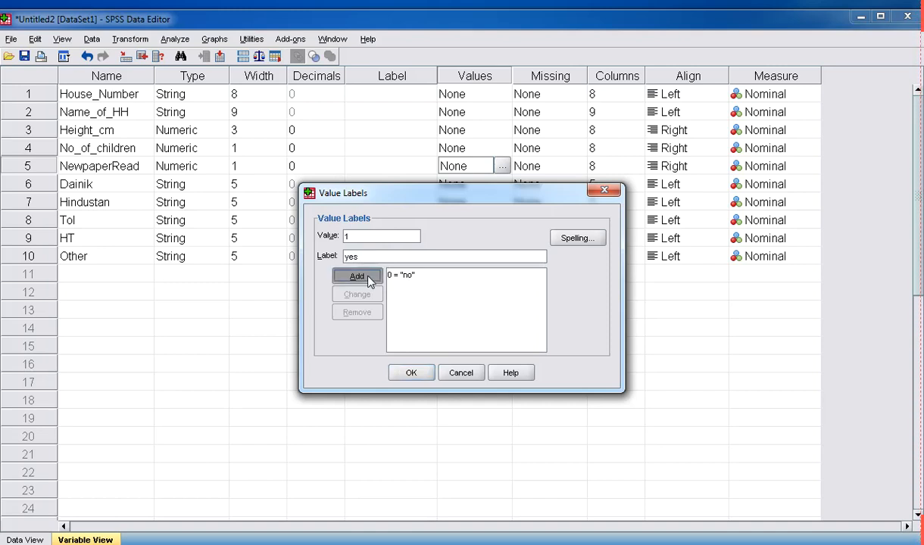
click(411, 374)
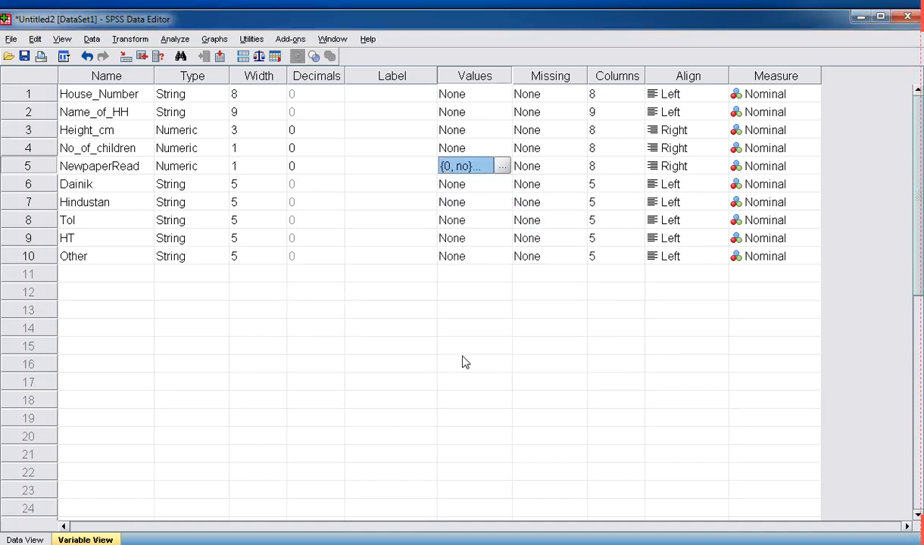
Toggle the value label display in the data to compare the NewpaperRead codes with their labels
click(25, 540)
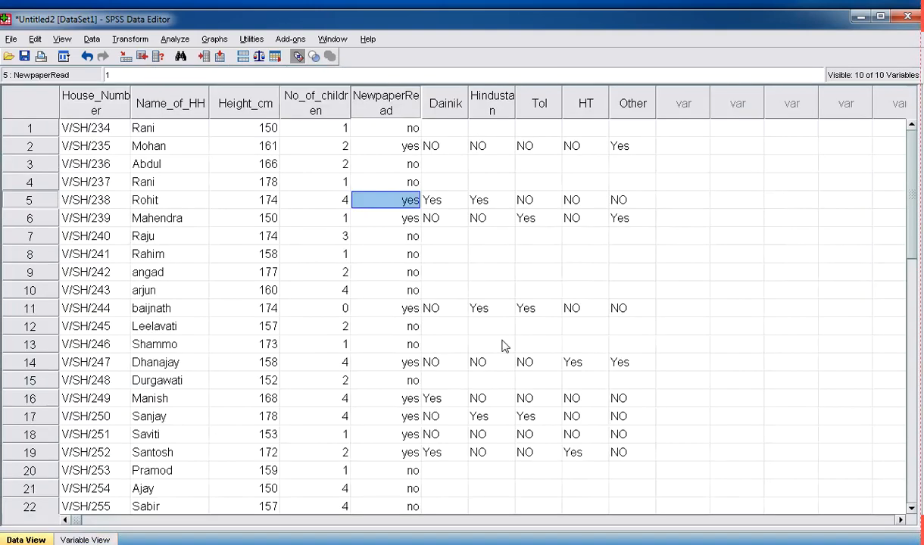
click(298, 59)
click(298, 59)
click(298, 59)
click(299, 59)
Start an Automatic Recode and add Dainik, Hindustan, ToI, HT and Other as the variables to recode
click(127, 44)
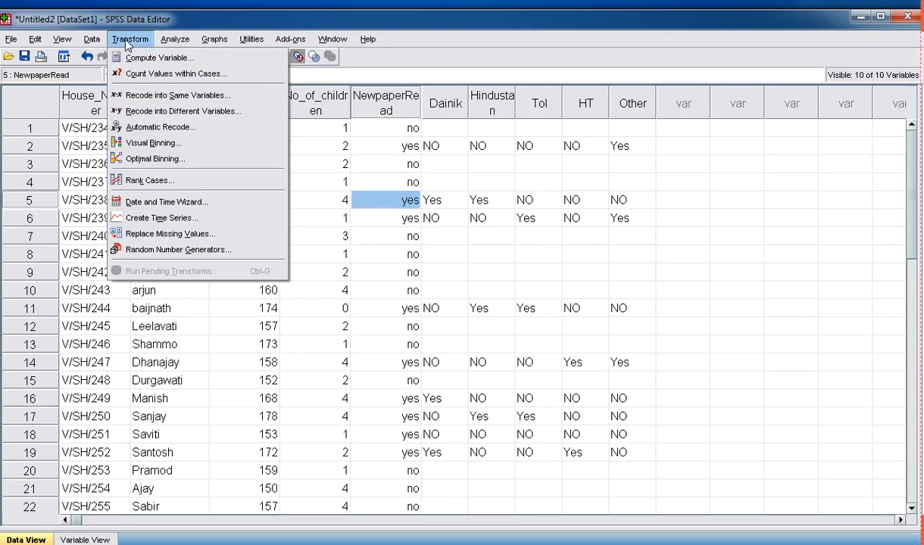
click(140, 126)
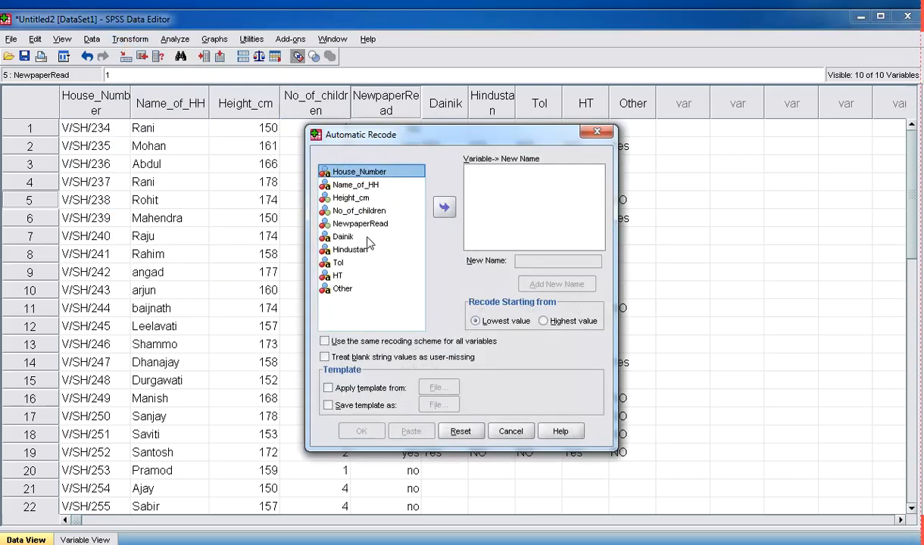
click(343, 238)
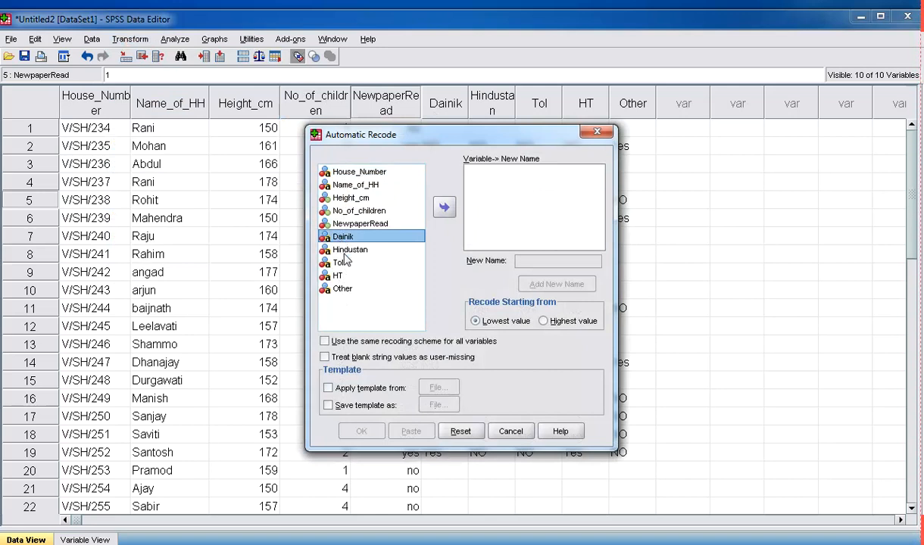
ctrl+click(337, 249)
ctrl+click(337, 262)
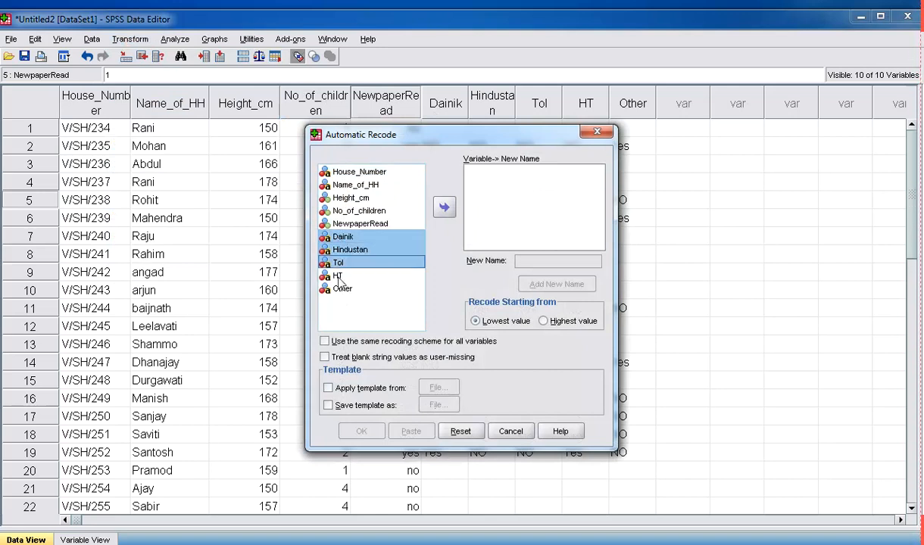
ctrl+click(338, 276)
ctrl+click(343, 289)
click(442, 206)
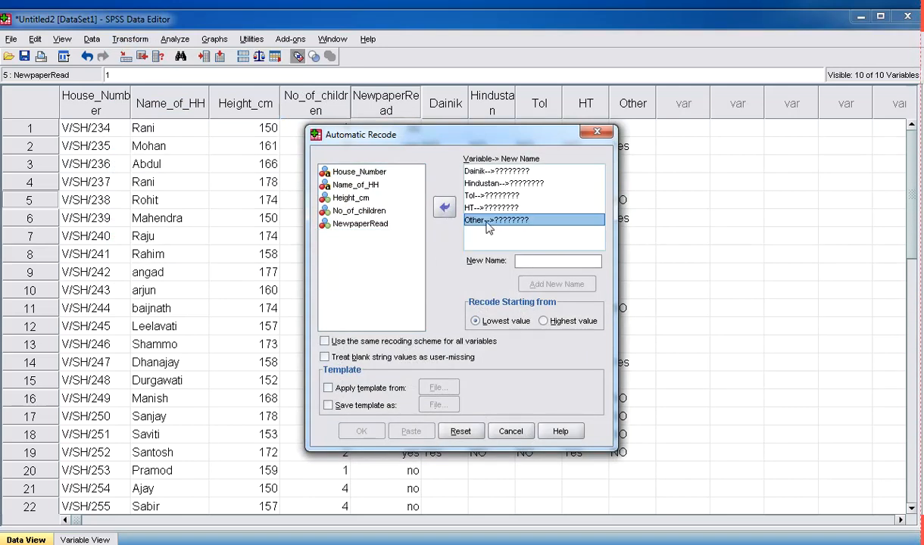
Assign the new names other_n to the Other variable and HT_new to the HT variable
click(530, 262)
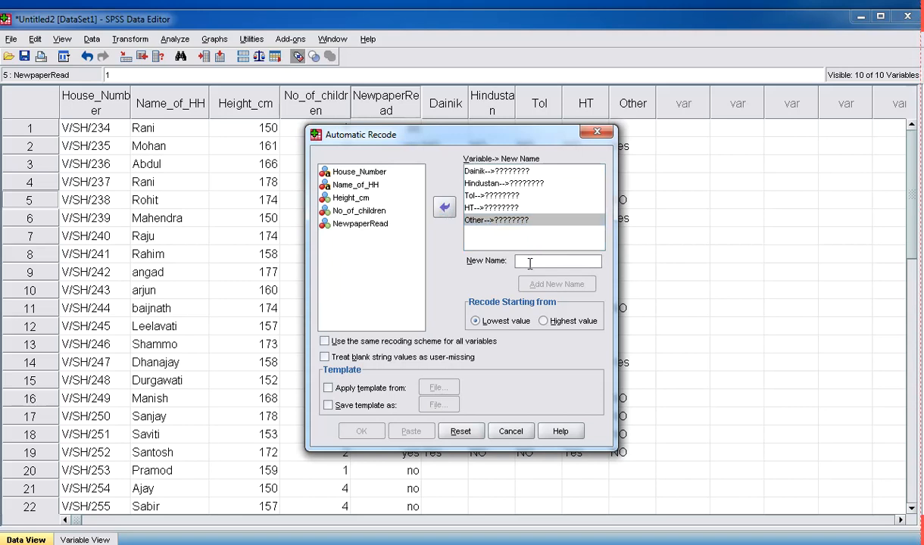
text(other_n)
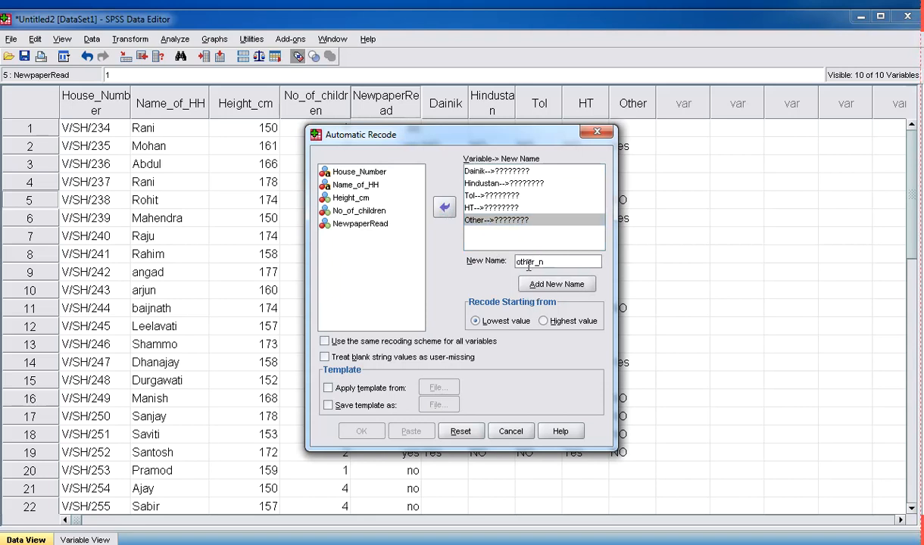
click(548, 291)
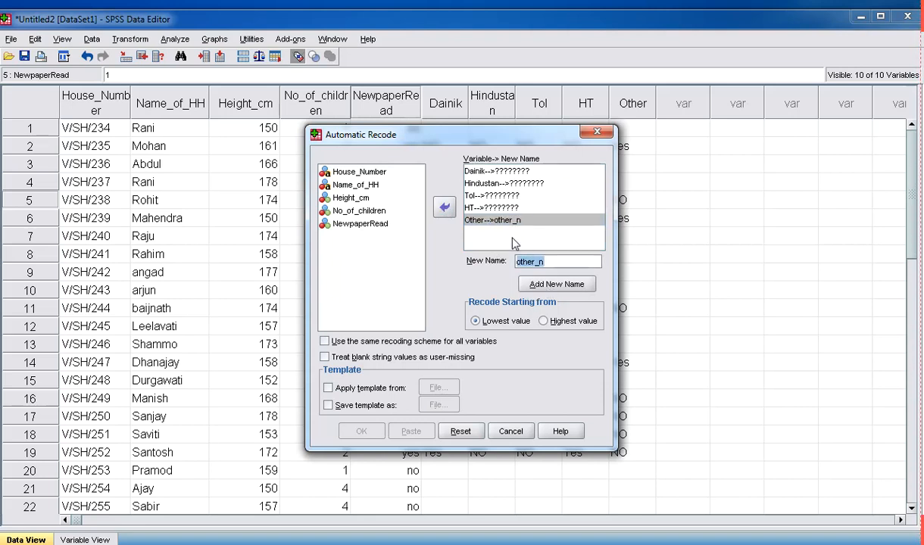
click(467, 208)
click(520, 260)
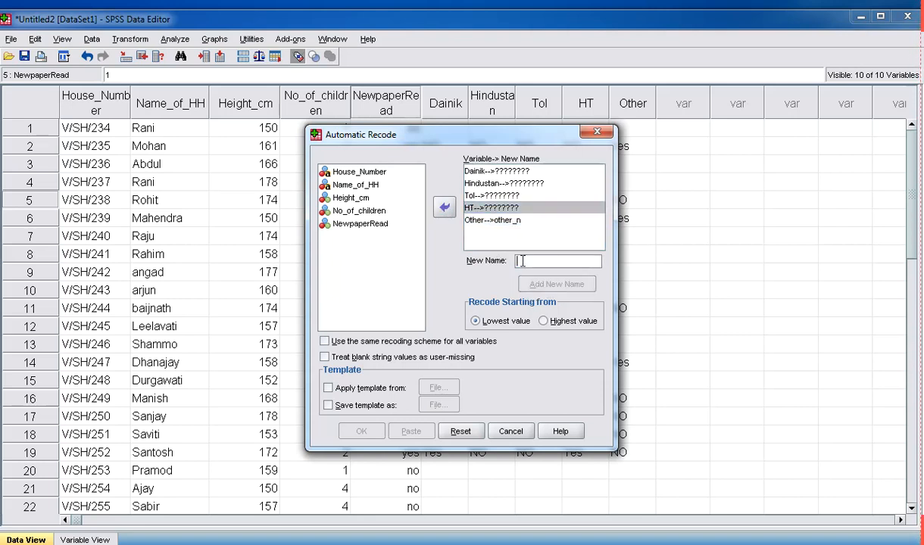
text(H)
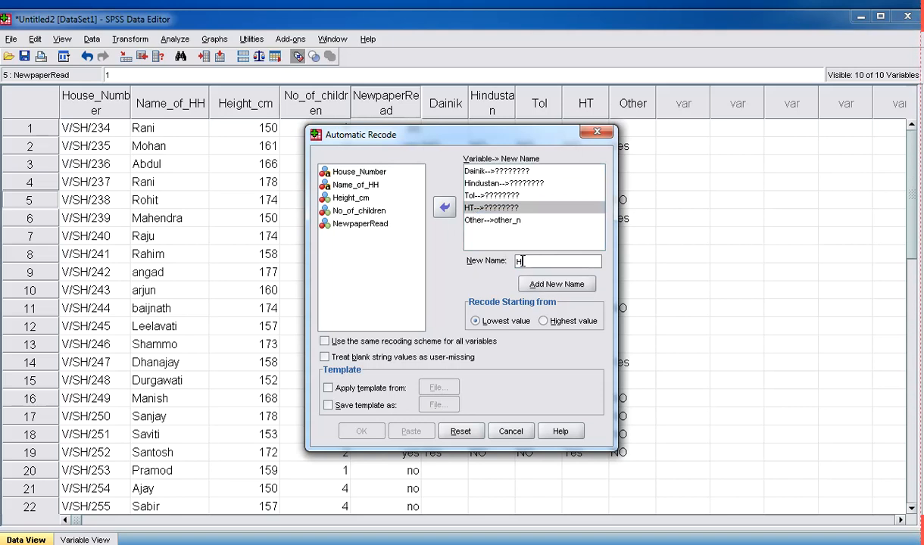
text(T_new)
click(523, 283)
Assign the new names TimesofIndia to the ToI variable and Hit to the Hindustan variable
click(504, 195)
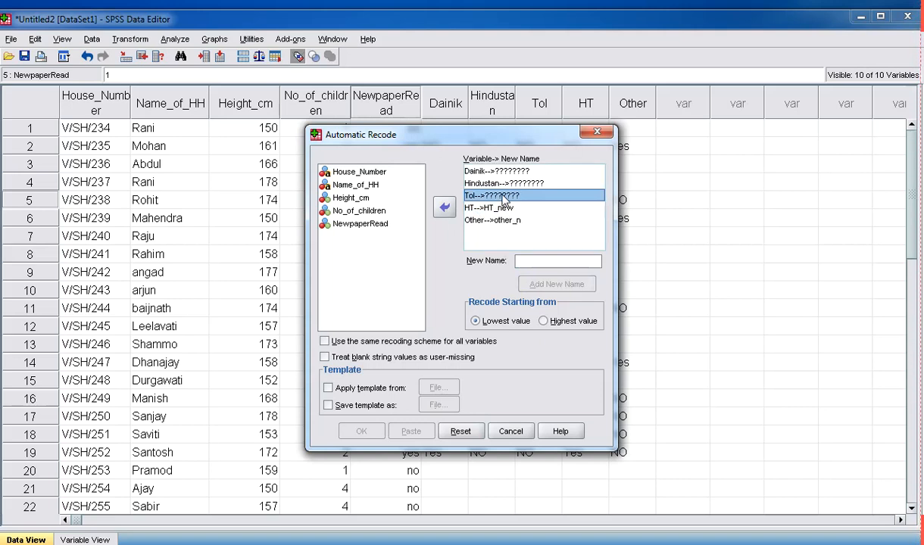
click(529, 263)
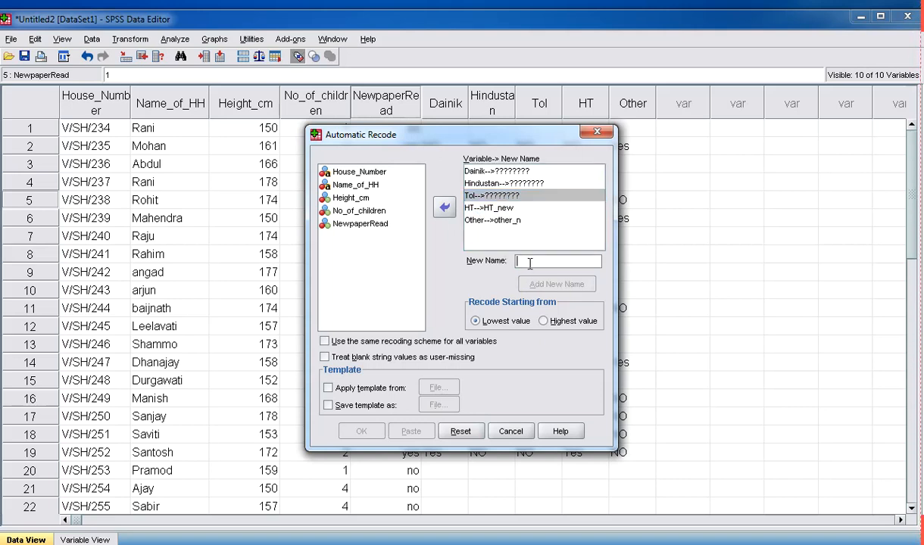
text(TimesofIndia)
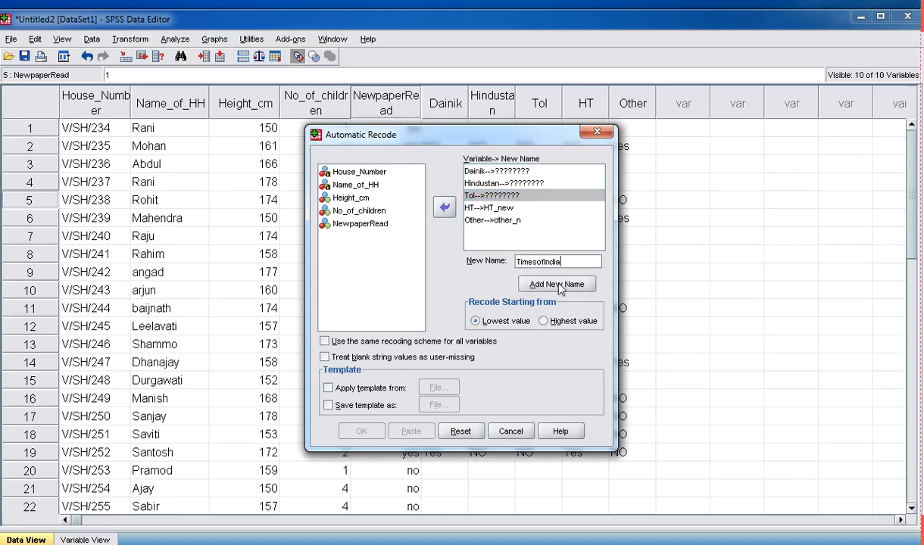
click(556, 284)
click(523, 184)
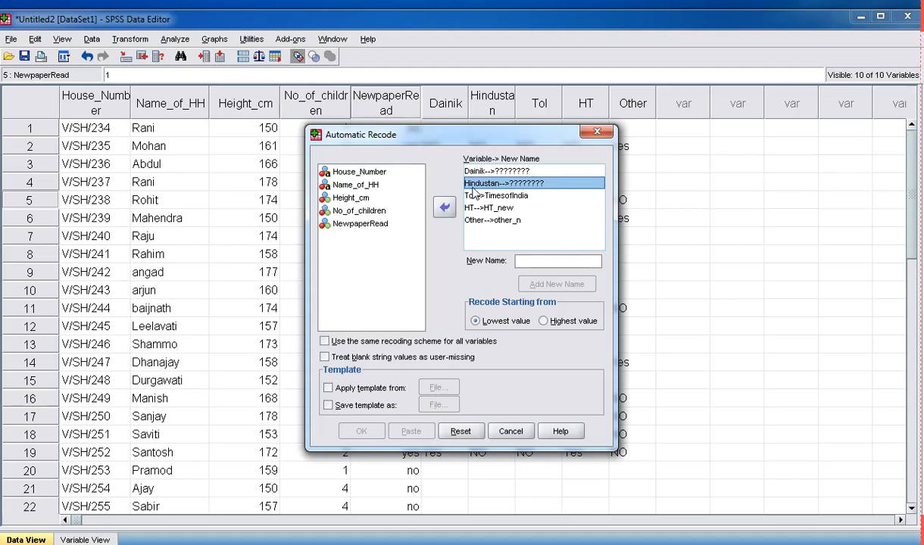
click(523, 260)
text(Ht)
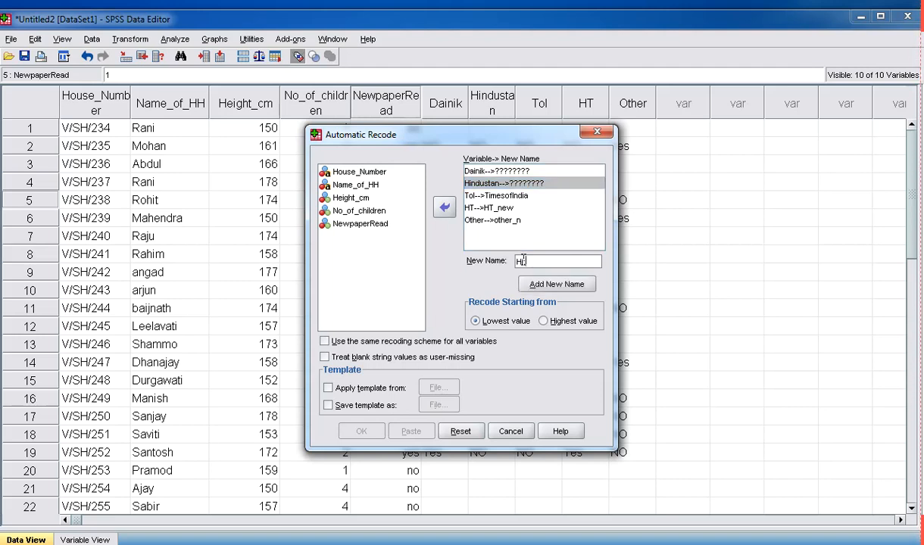
click(514, 278)
Assign the new name Jagaran to the Dainik variable
click(517, 173)
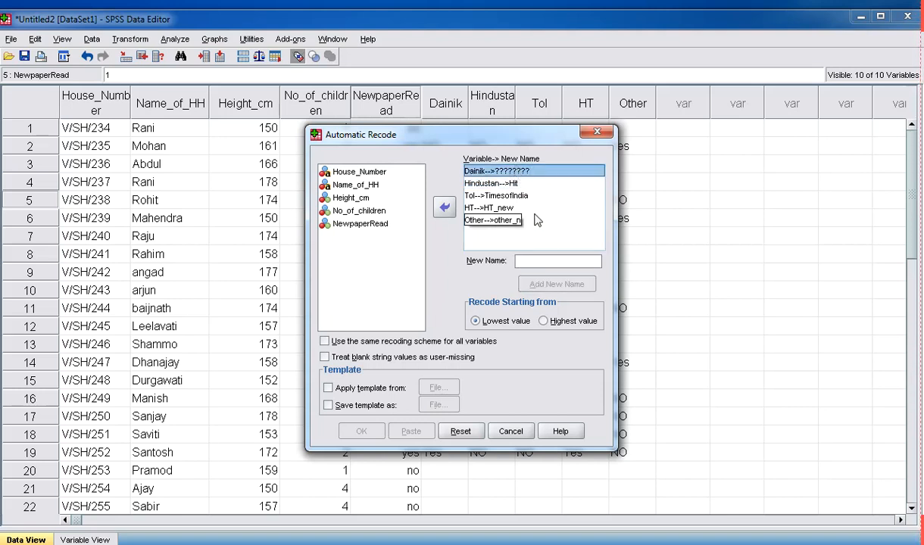
click(548, 261)
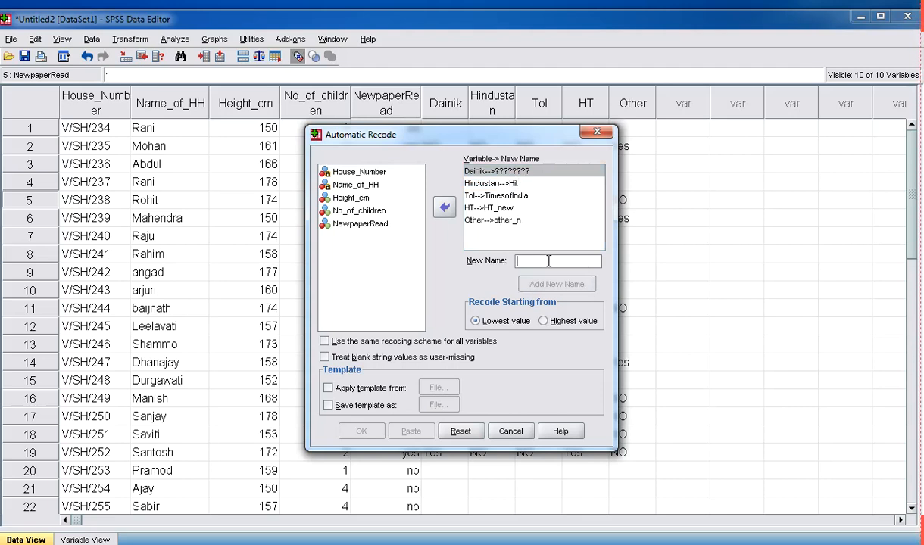
text(Jagaran)
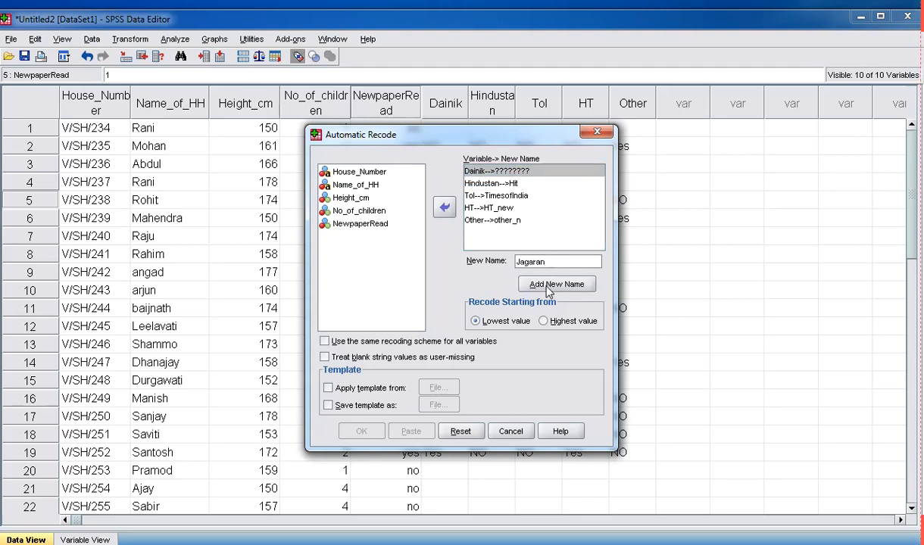
click(550, 284)
Treat blank string values as user-missing, use the same recoding scheme for all variables, and run the Automatic Recode
drag(499, 142, 262, 85)
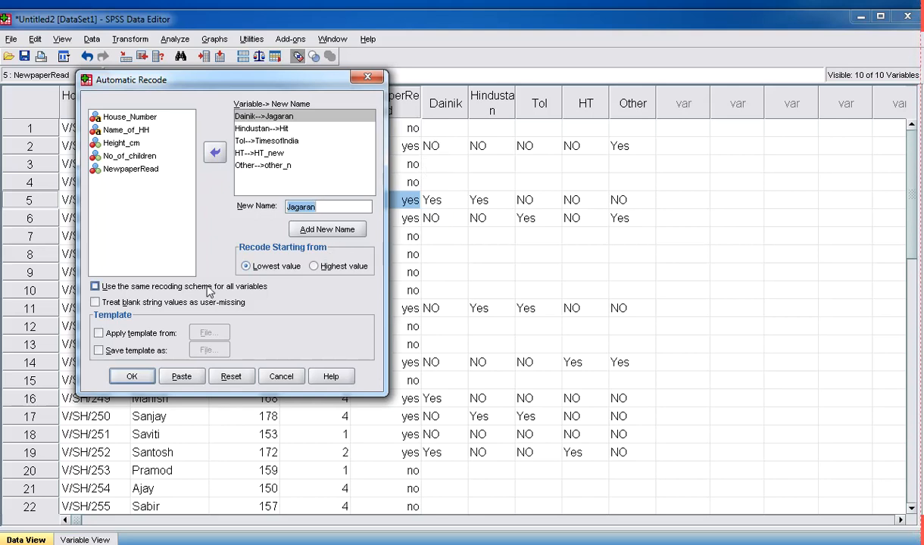
click(95, 304)
click(98, 305)
click(95, 302)
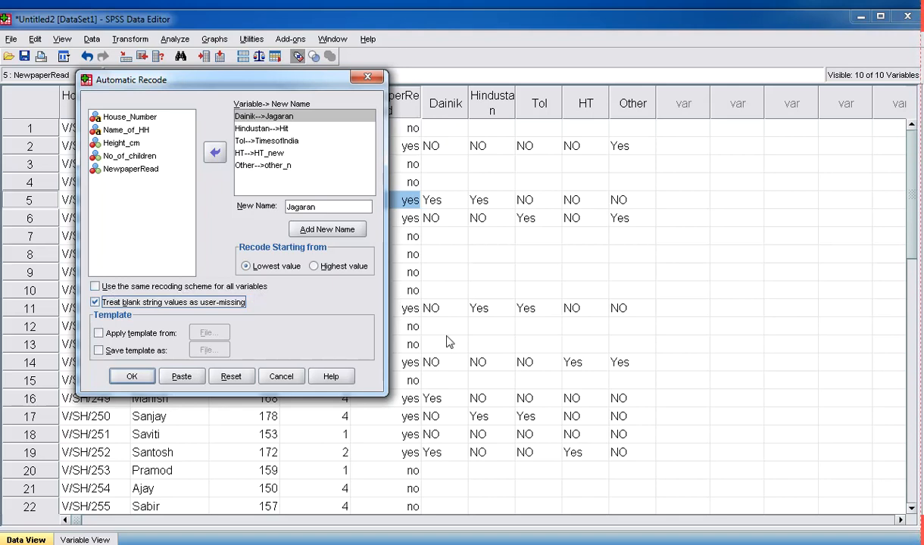
click(95, 286)
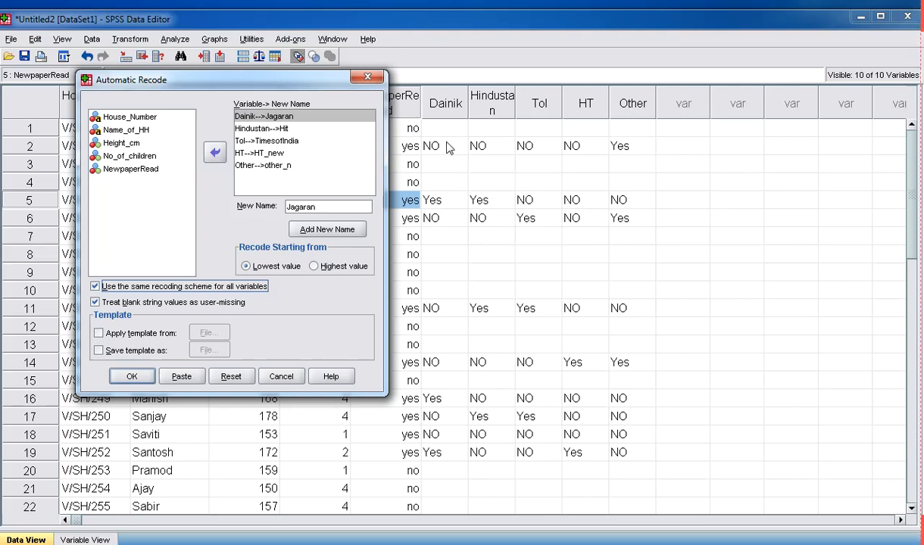
click(132, 377)
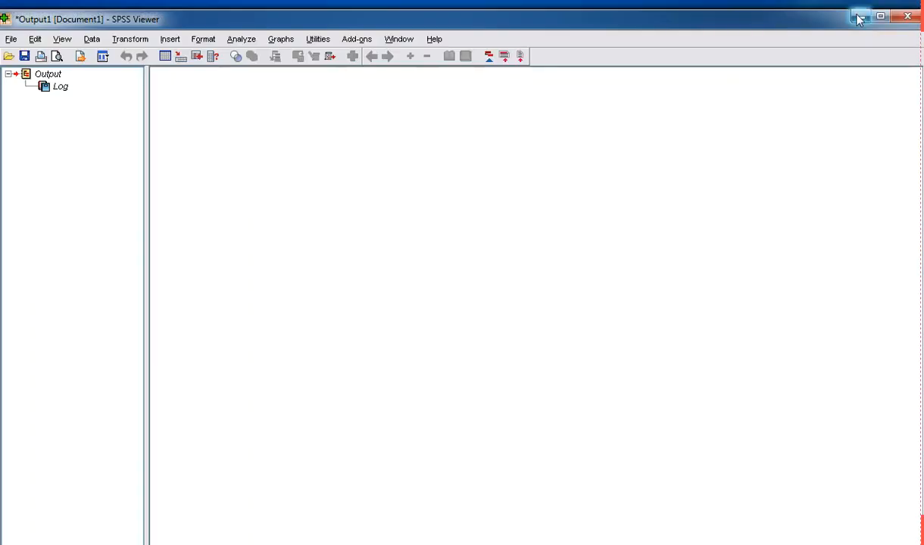
Return to the data set and examine the recoded newspaper variables as value labels, as numeric codes and in their variable definitions
mouse_move(377, 544)
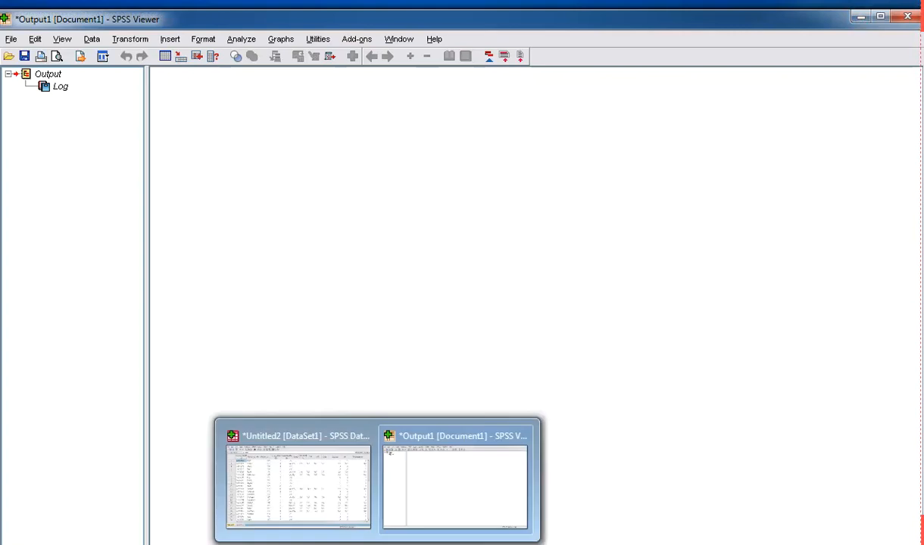
click(332, 494)
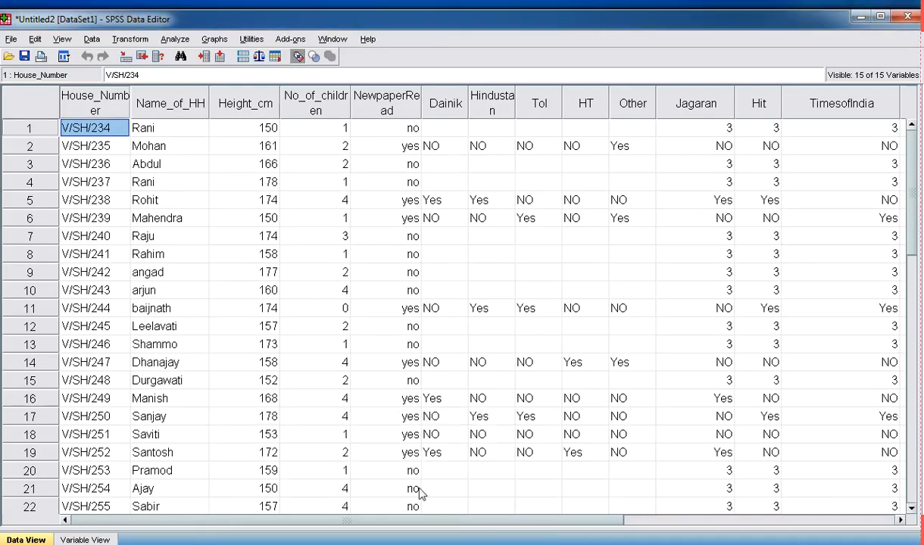
drag(479, 521, 664, 527)
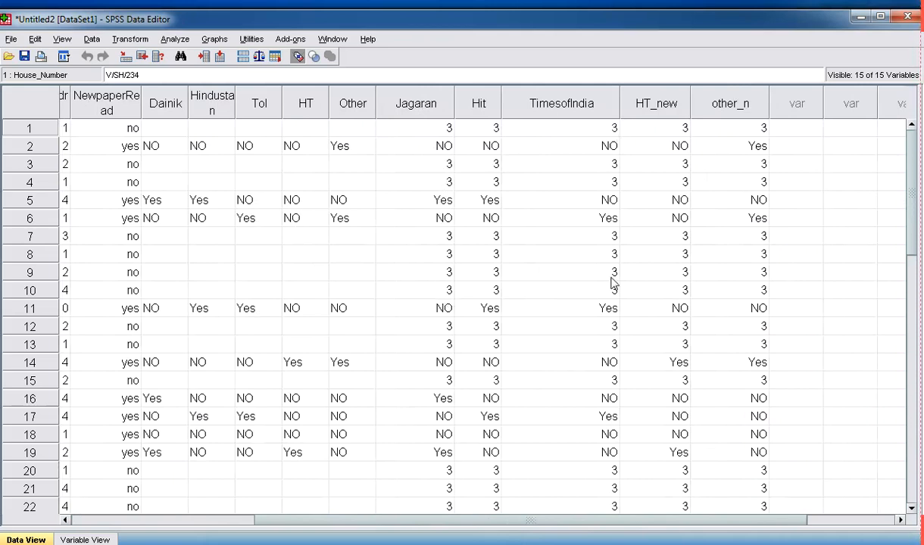
click(298, 59)
click(298, 59)
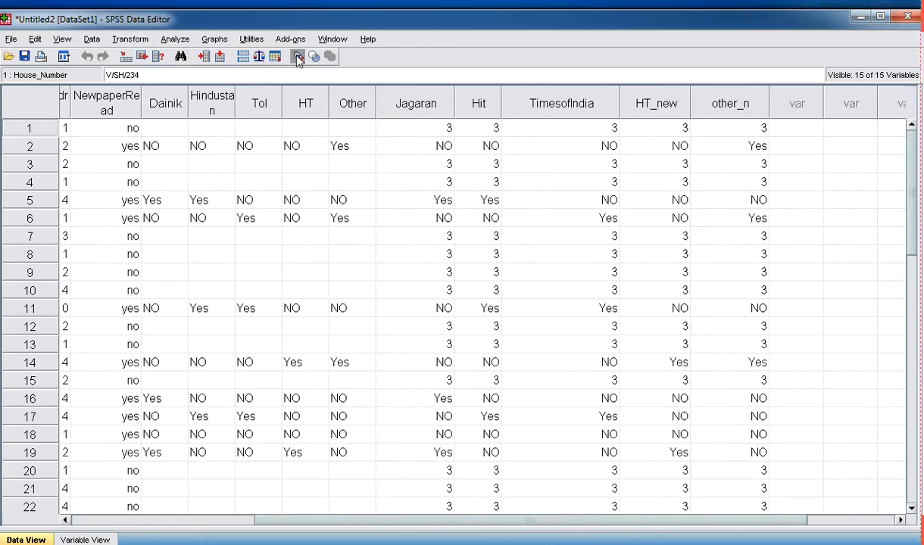
click(297, 59)
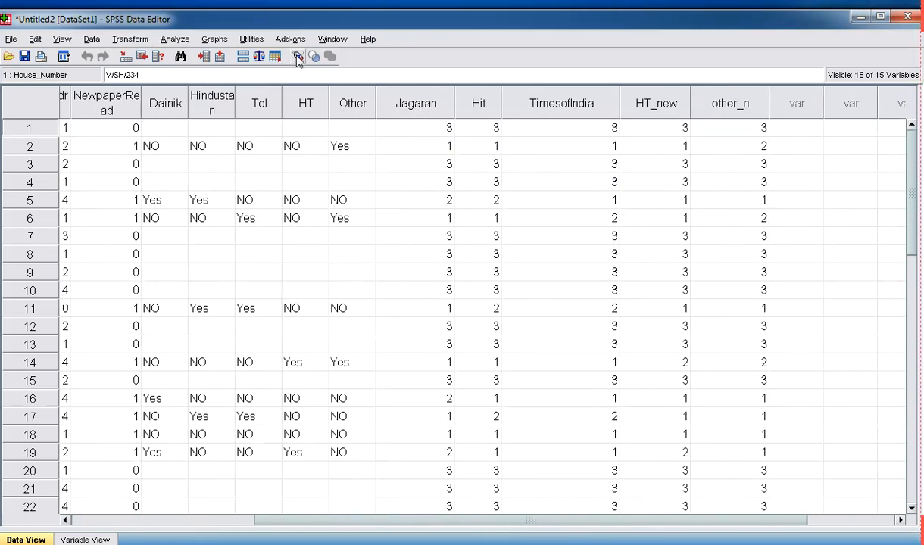
click(298, 59)
click(298, 59)
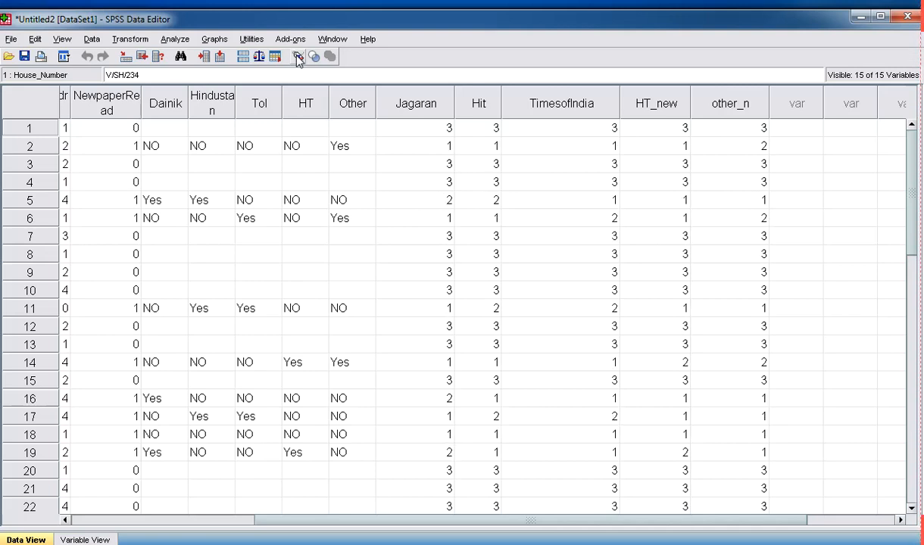
click(297, 59)
click(298, 59)
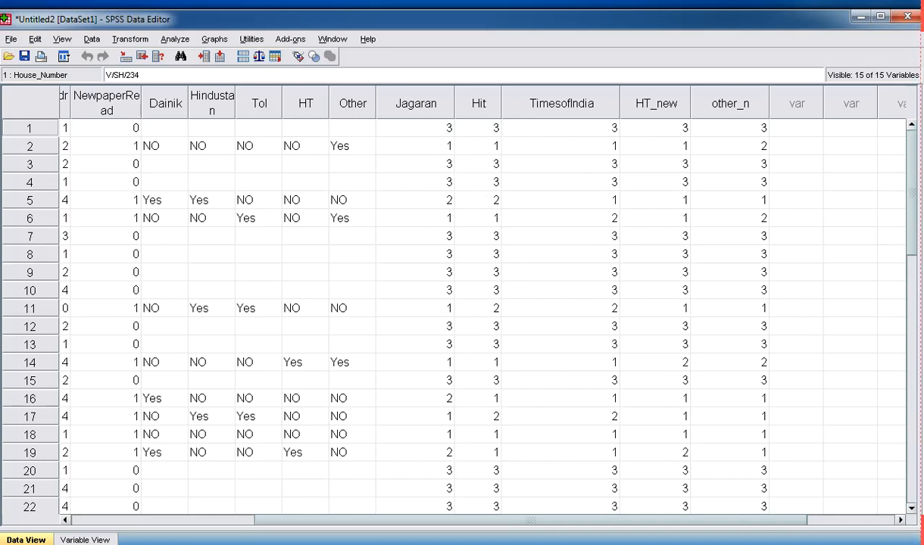
click(85, 539)
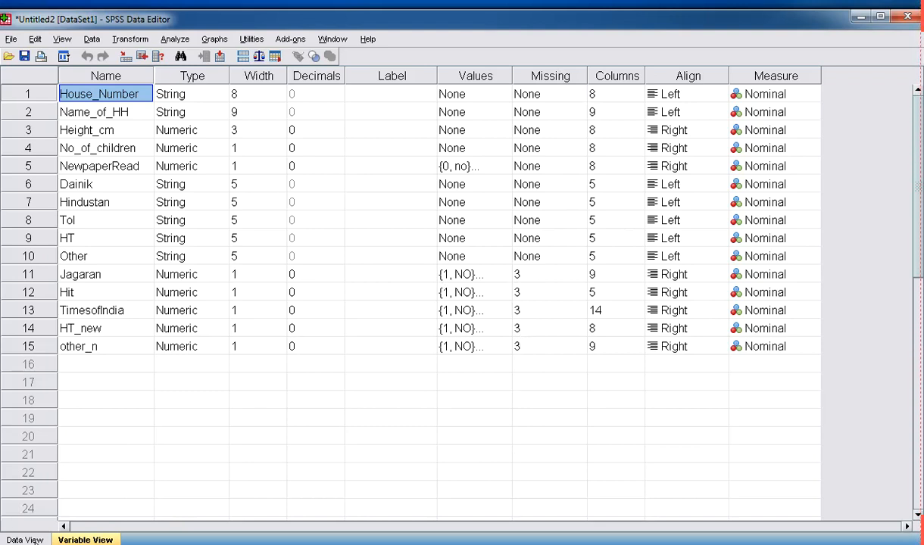
click(35, 540)
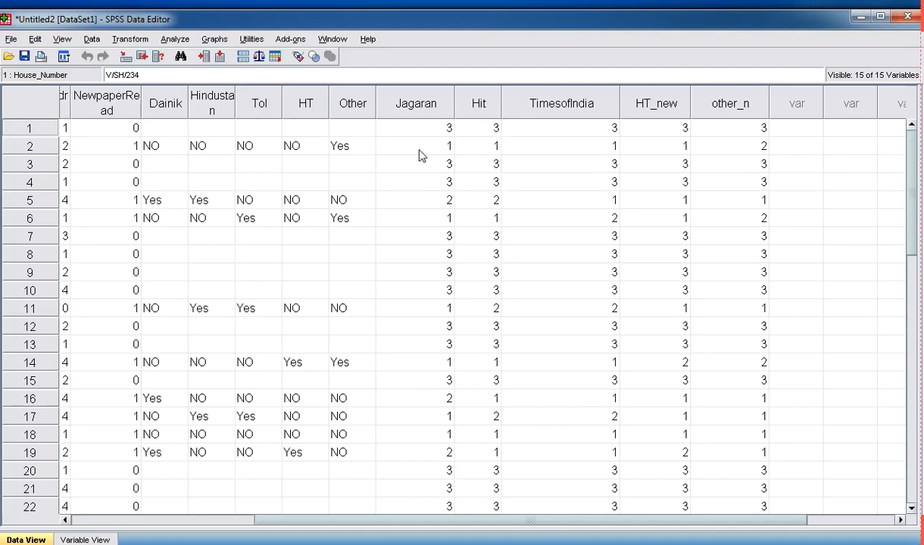
Delete the original string variables Dainik, Hindustan, ToI, HT and Other from the data set
click(167, 106)
drag(169, 111, 352, 111)
right_click(352, 111)
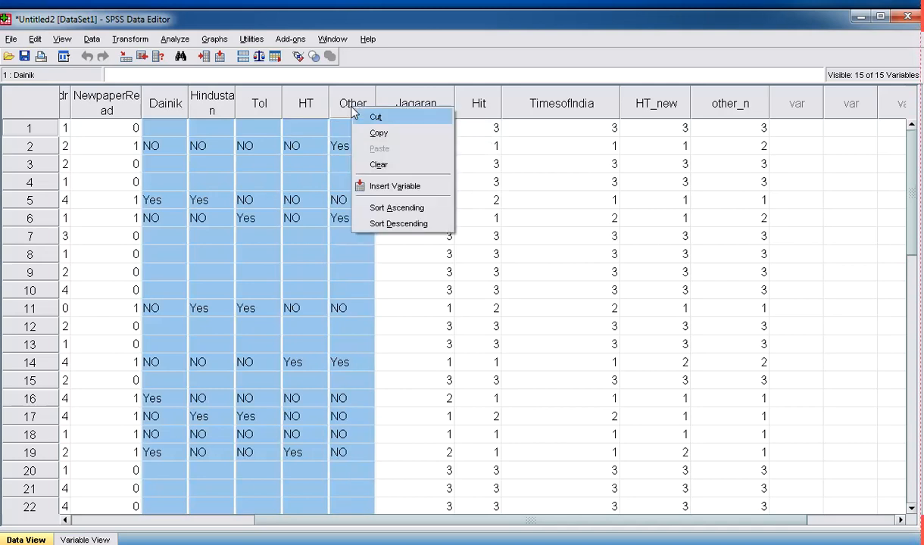
click(363, 161)
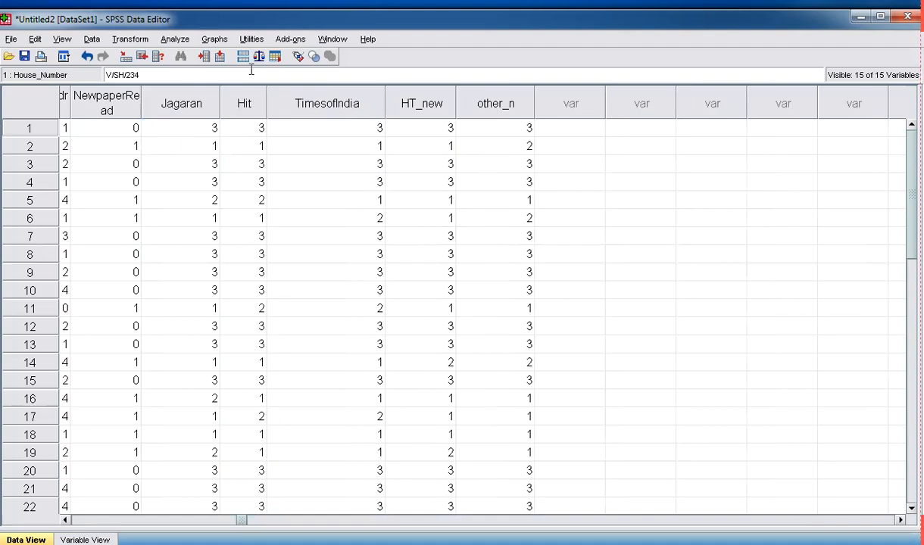
Compare the numeric coding of yes and no in NewpaperRead with that in the recoded newspaper variables, ending with value labels displayed
click(295, 58)
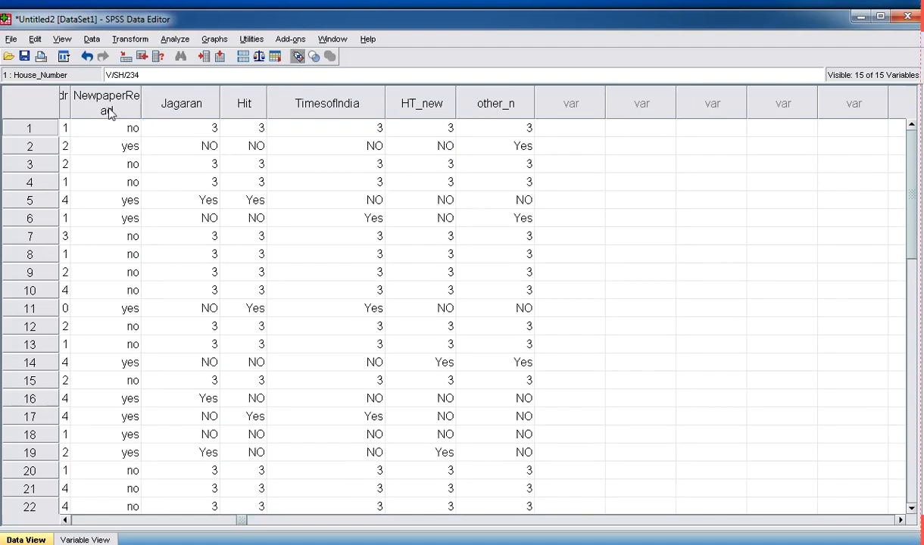
click(296, 57)
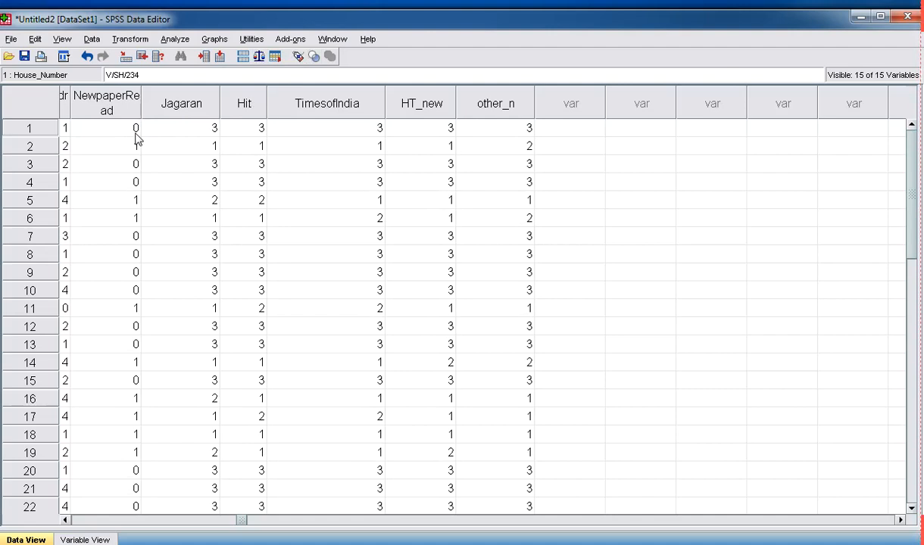
click(298, 57)
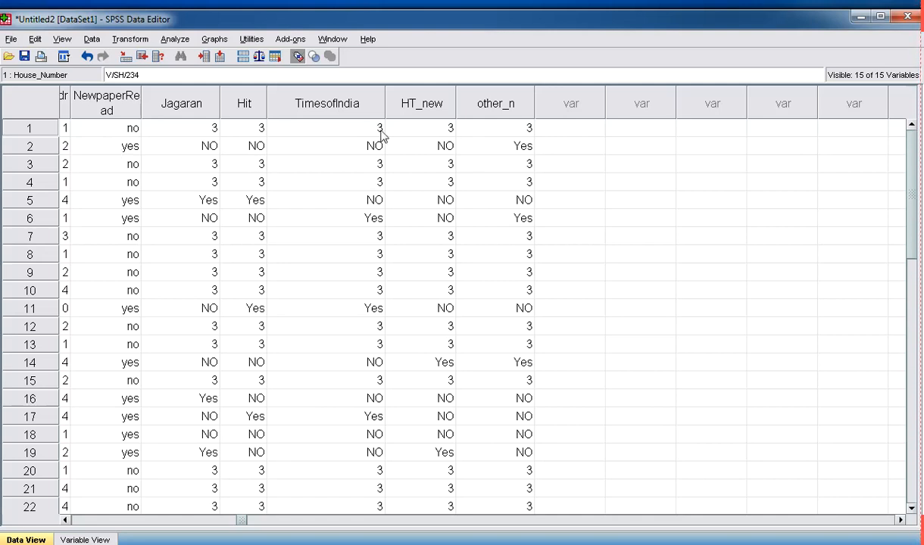
click(196, 149)
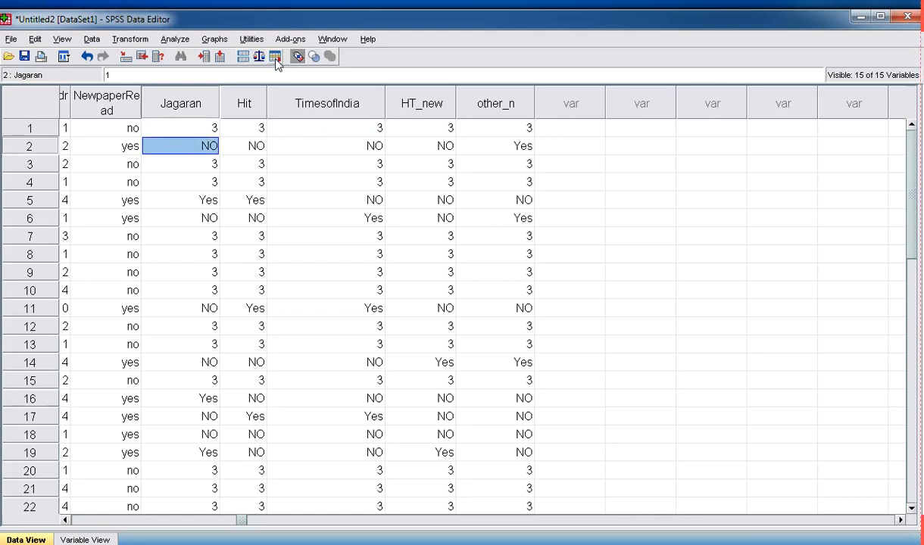
click(298, 56)
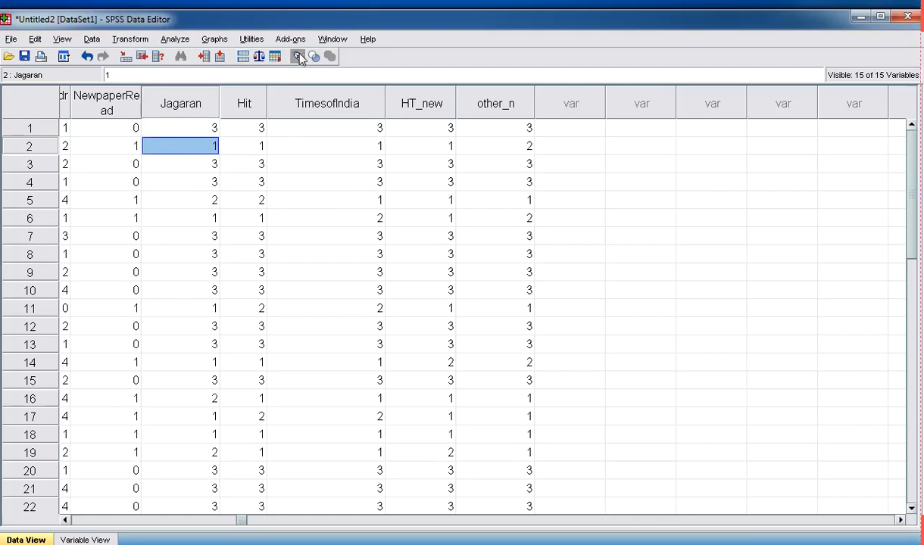
click(299, 57)
click(299, 56)
click(298, 56)
click(298, 56)
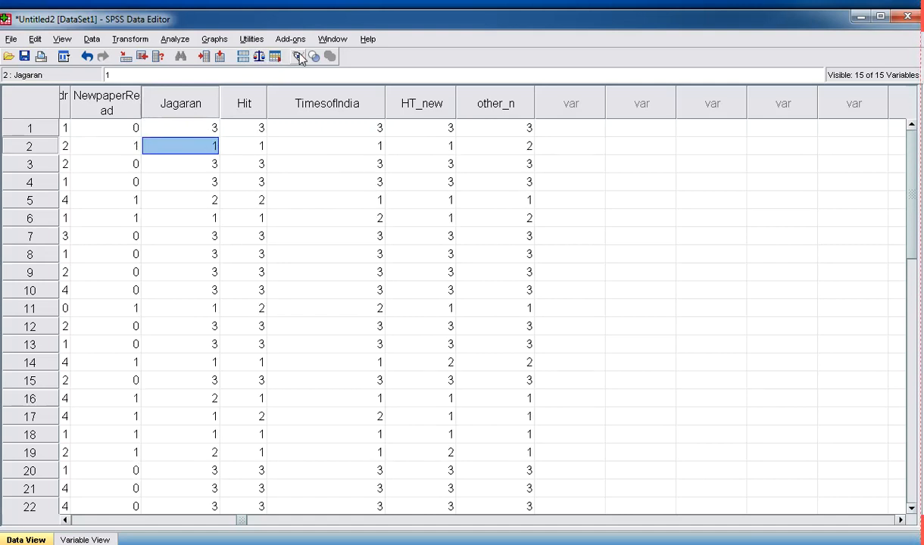
click(298, 56)
click(298, 56)
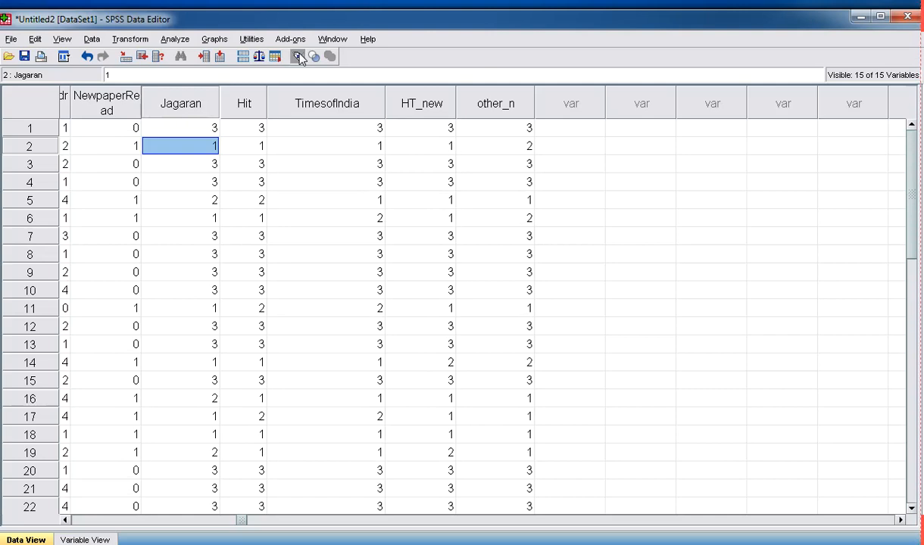
click(299, 56)
click(298, 56)
click(299, 56)
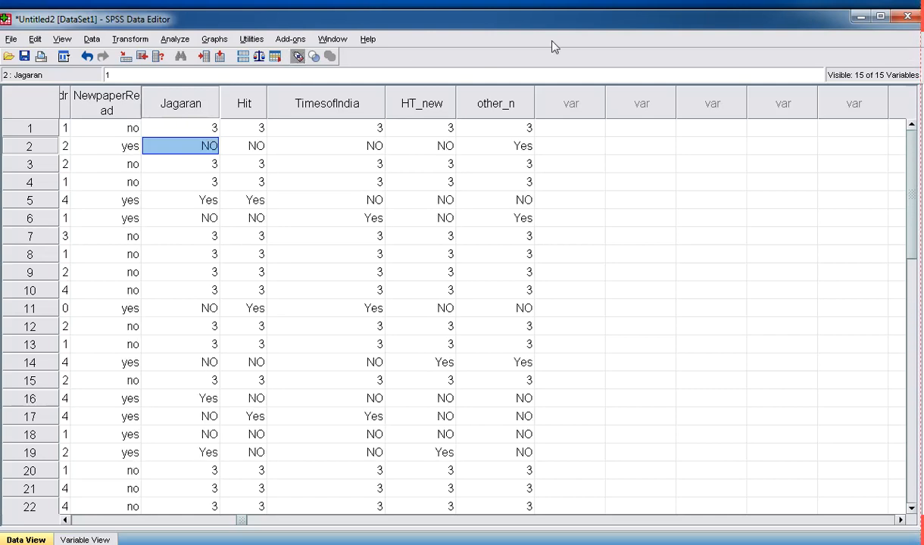
Set up Recode into Same Variables for Jagaran, Hit, TimesofIndia, HT_new and other_n
click(115, 42)
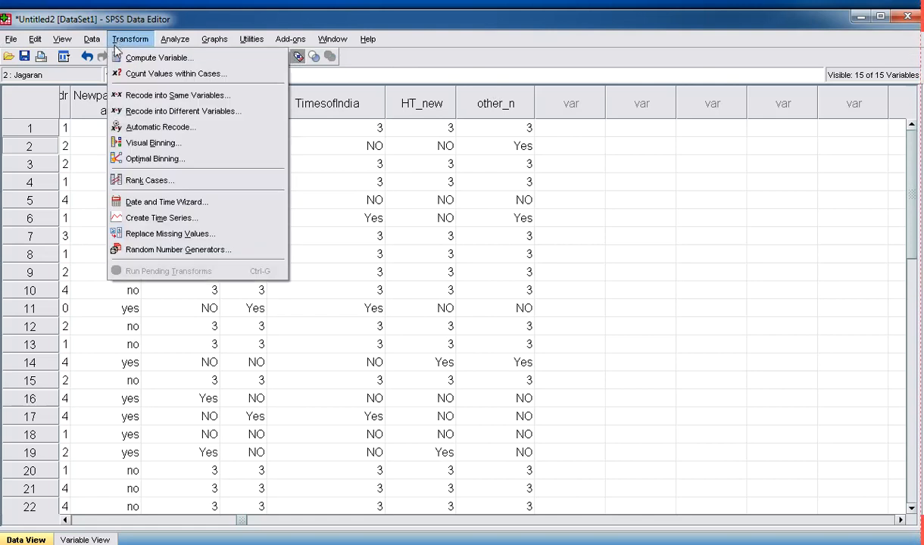
click(150, 102)
drag(499, 199, 649, 108)
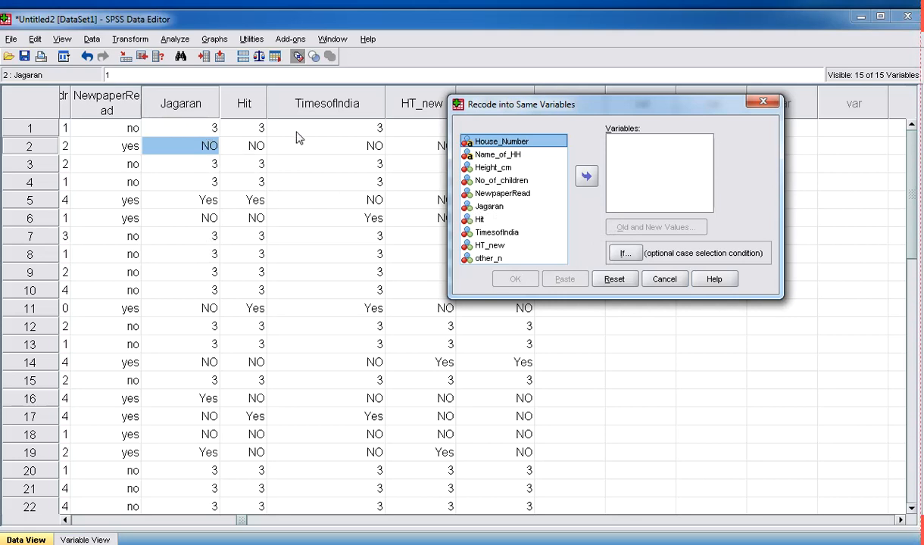
click(475, 205)
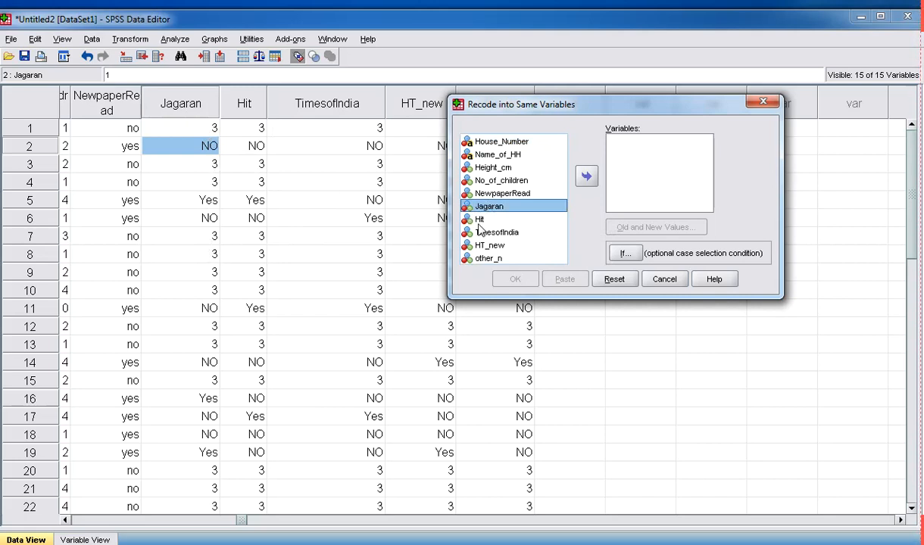
ctrl+click(480, 220)
ctrl+click(483, 234)
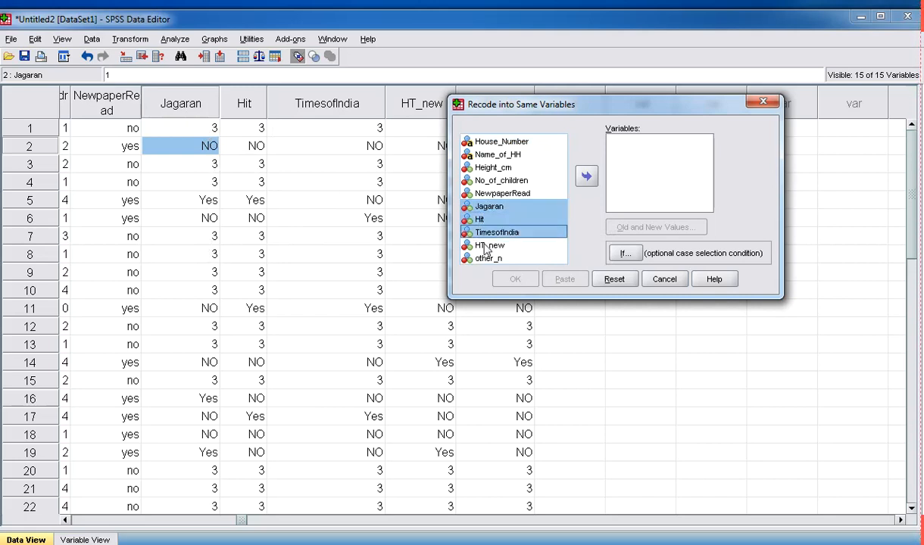
ctrl+click(486, 247)
ctrl+click(498, 259)
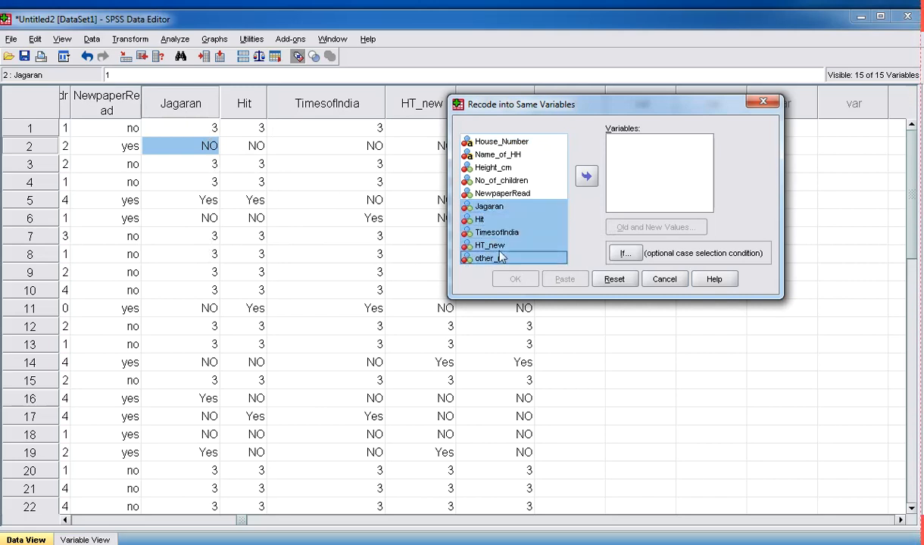
click(587, 178)
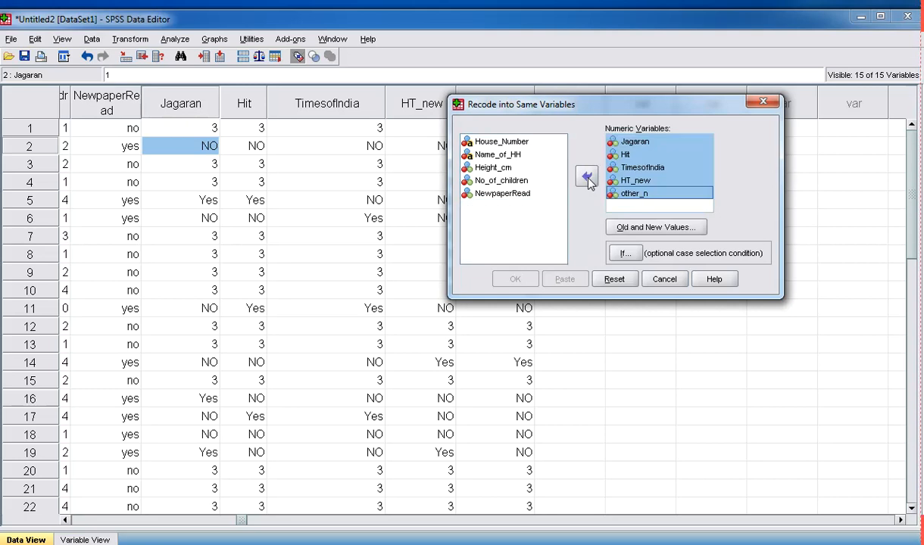
Define the first old-to-new value rule for the recode, mapping 3 to 3
click(655, 227)
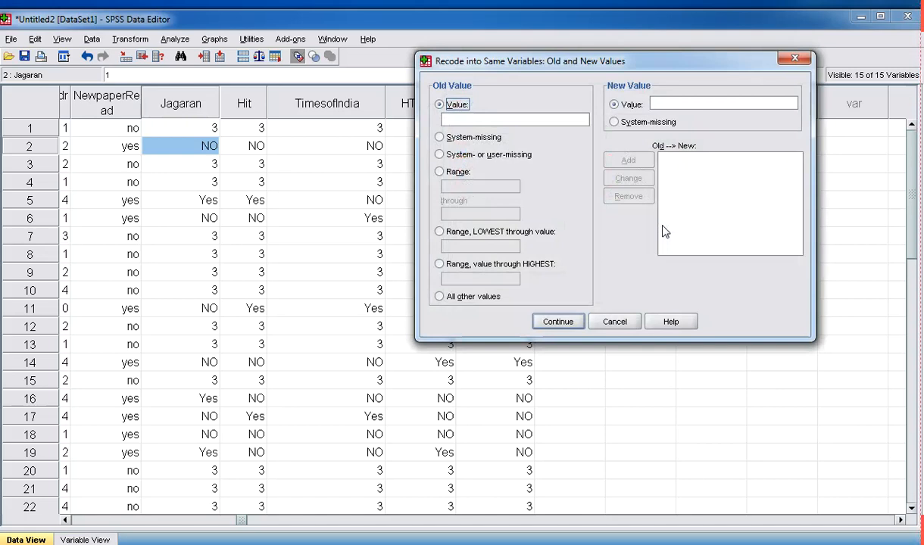
click(478, 119)
click(677, 104)
text(3)
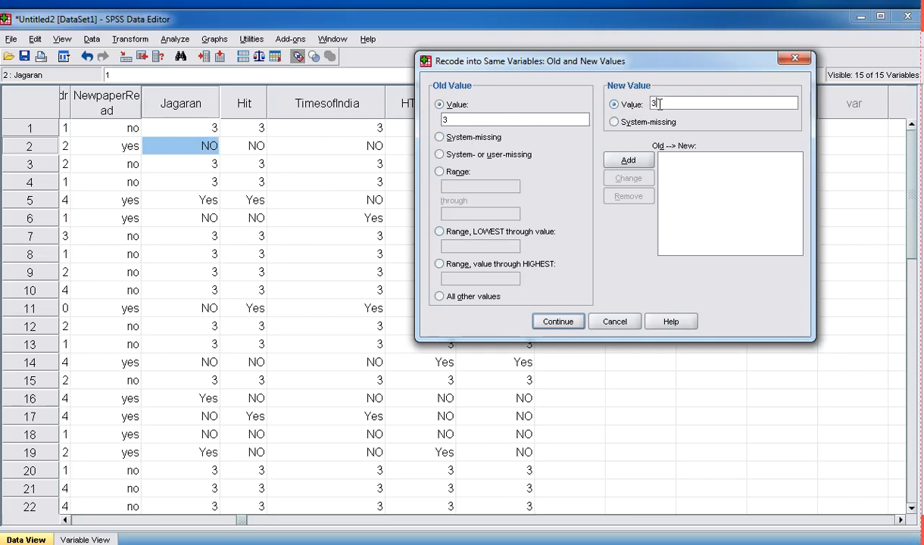
click(628, 161)
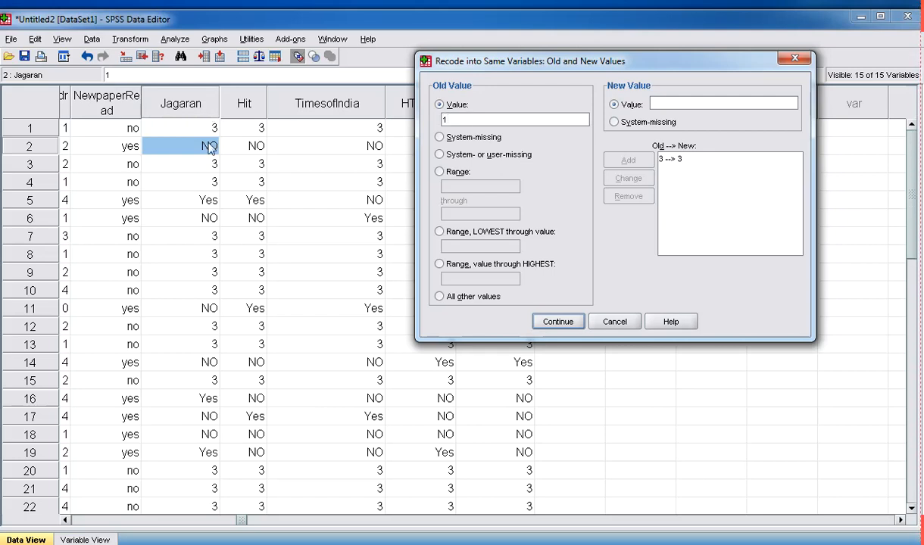
Add recode rules that map old value 1 to 0 and old value 2 to 1
click(704, 105)
text(0)
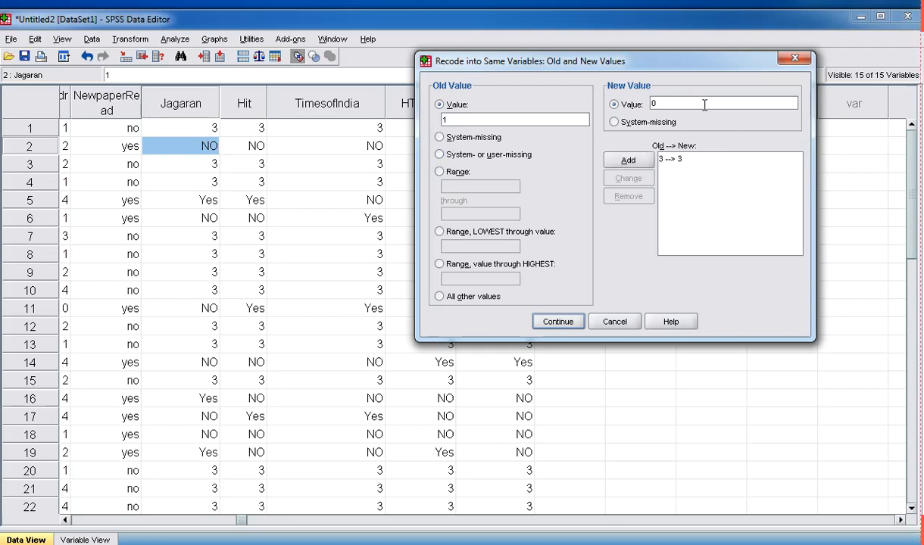
click(628, 160)
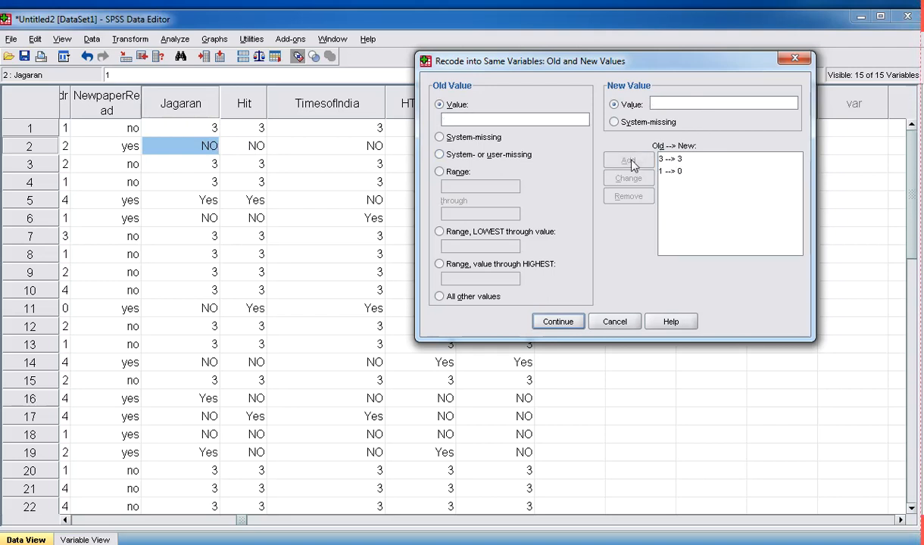
click(515, 120)
text(2)
text(1)
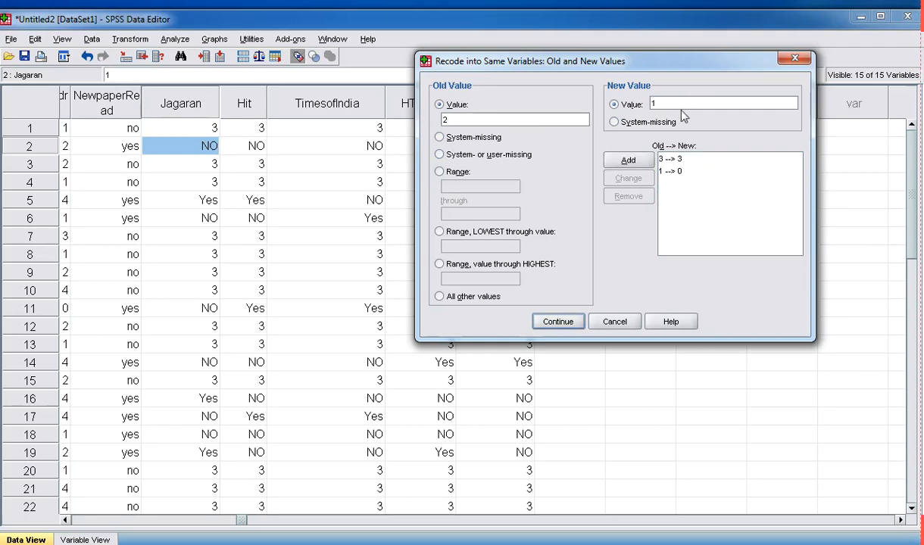
click(633, 163)
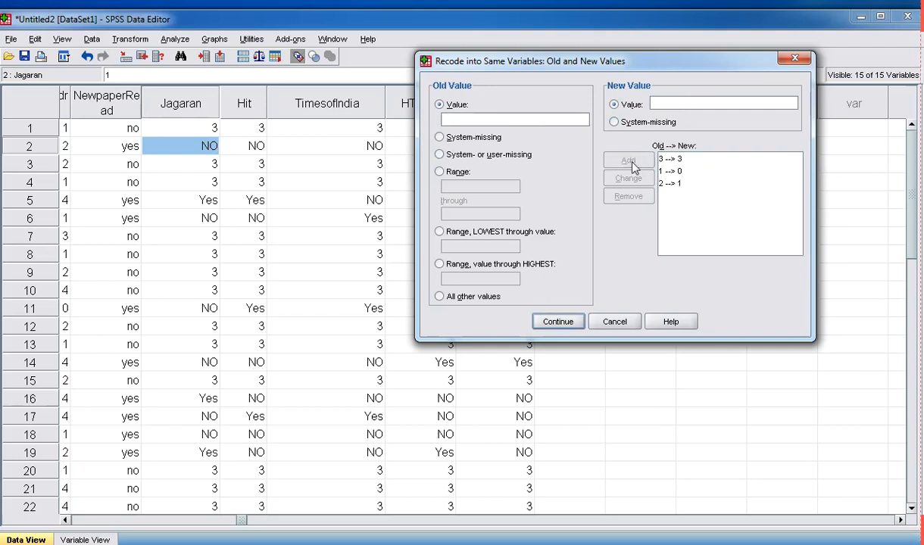
Accept the value rules, run the recode and return to the data set
click(554, 316)
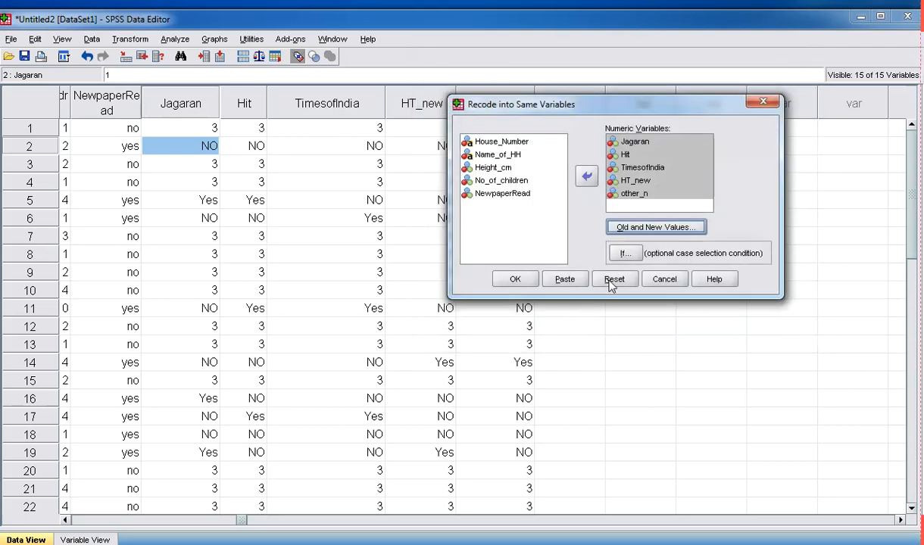
click(527, 279)
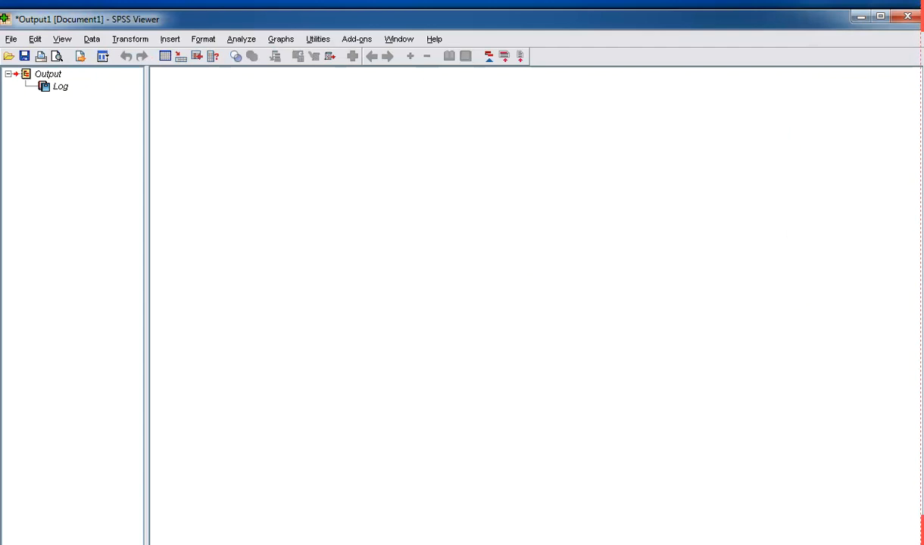
click(336, 488)
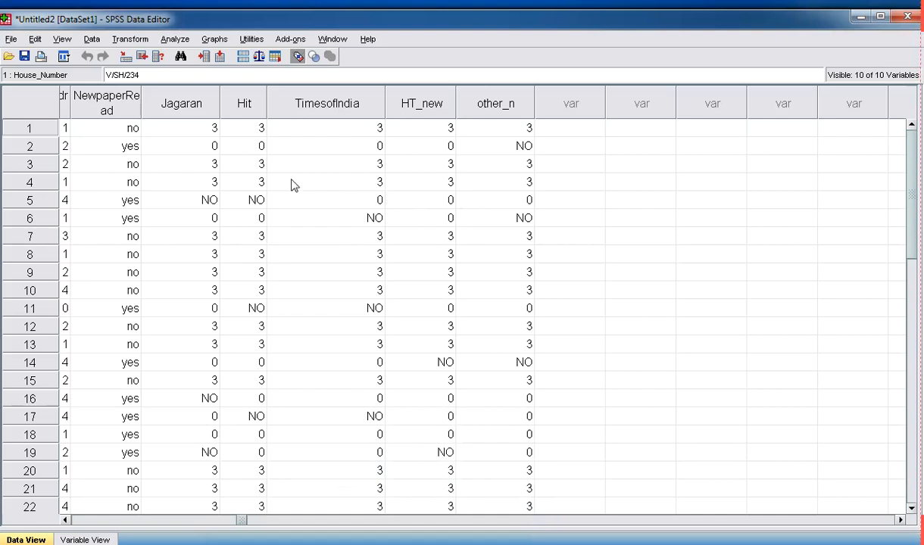
Toggle the display of value labels in the data set to compare the labels with the recoded numeric codes
click(297, 58)
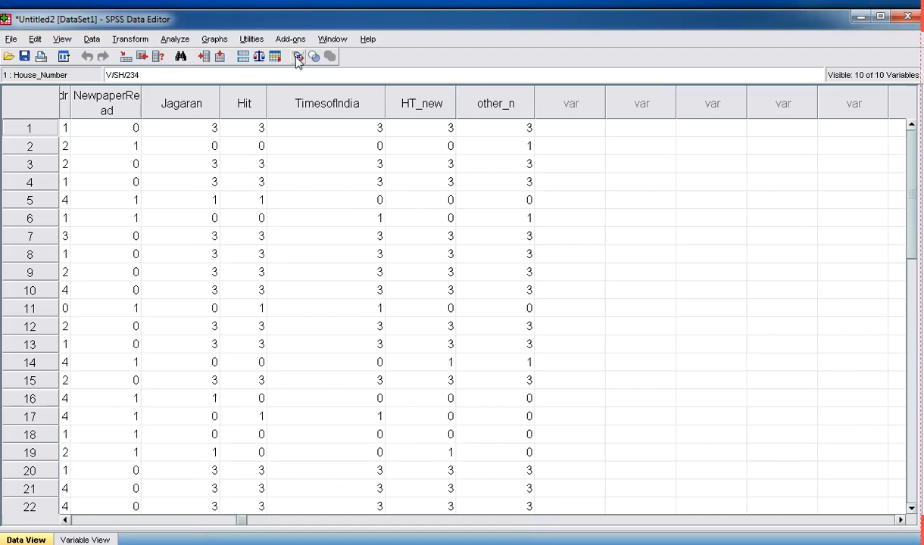
click(298, 57)
click(298, 58)
click(297, 58)
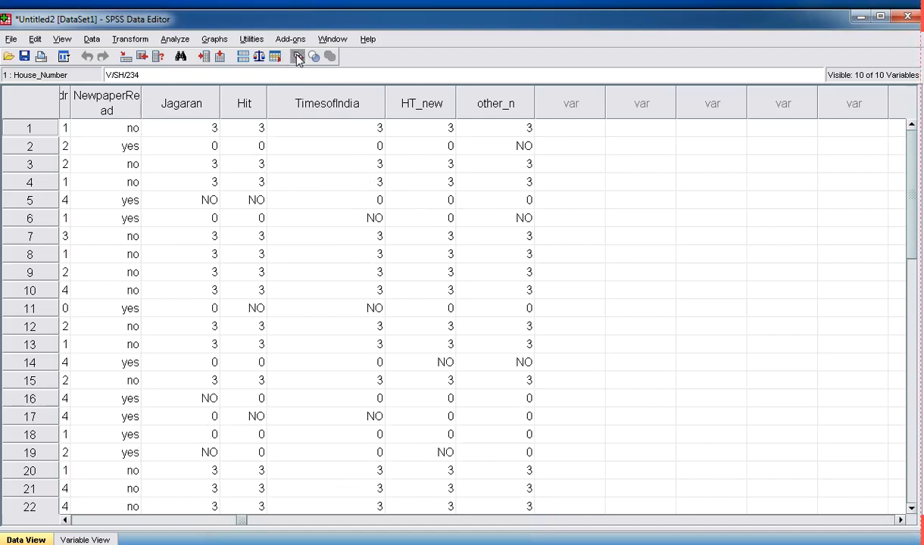
click(297, 57)
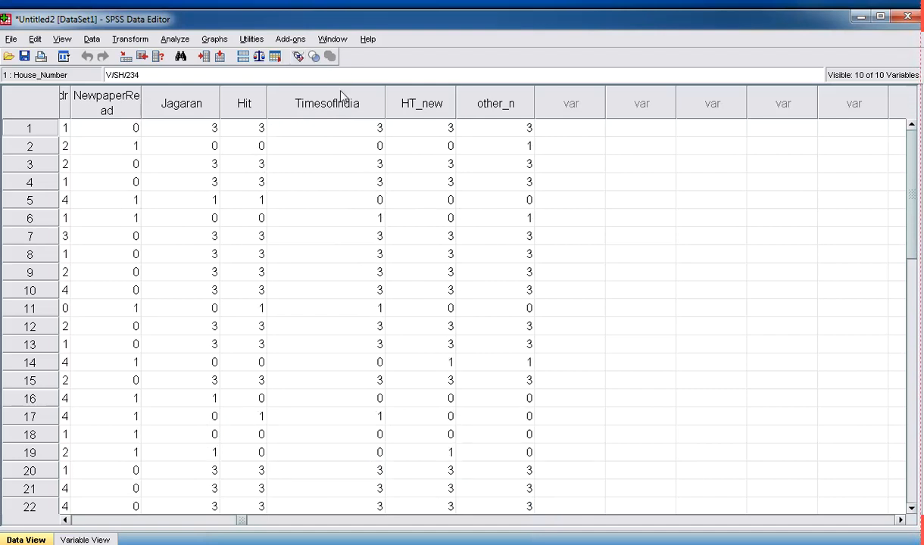
Change the value that carries the "NO" label of the Jagaran variable to 0
click(85, 540)
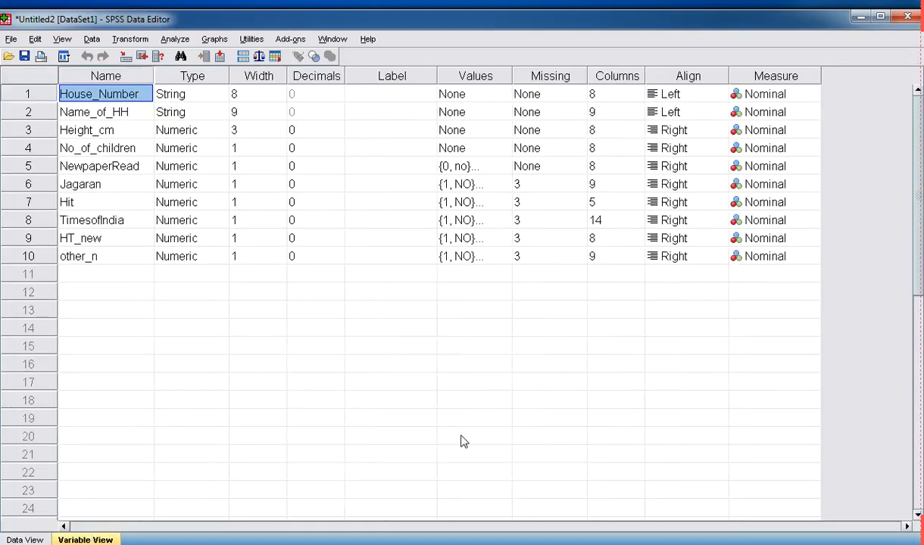
click(499, 170)
click(504, 188)
click(503, 185)
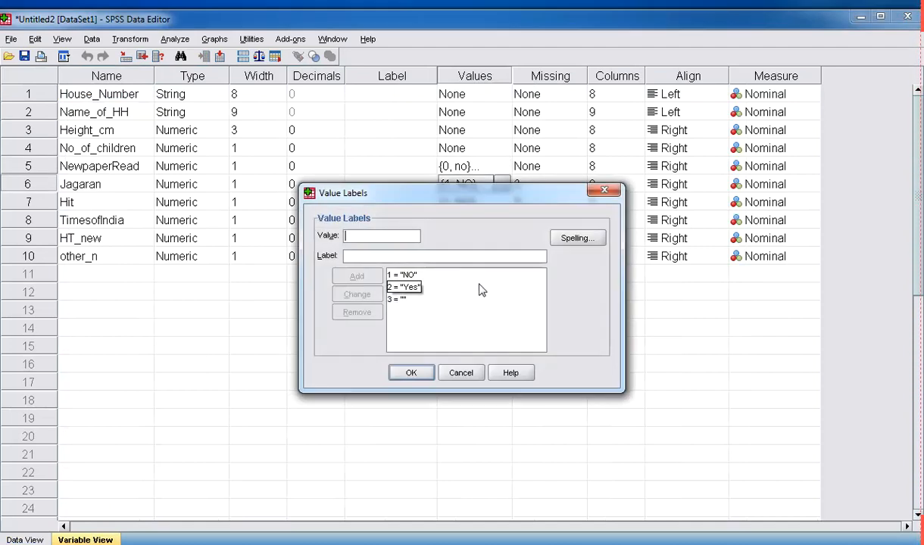
click(407, 277)
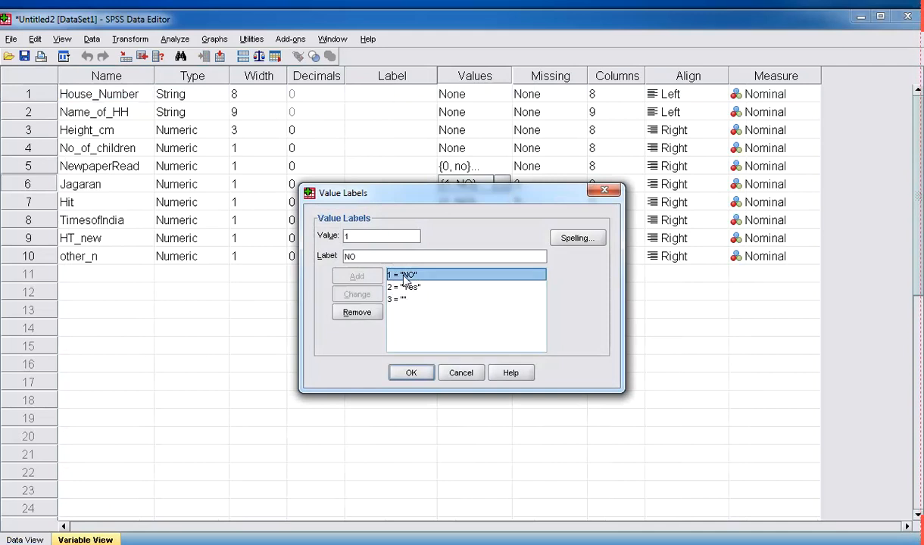
drag(354, 237, 337, 240)
text(0)
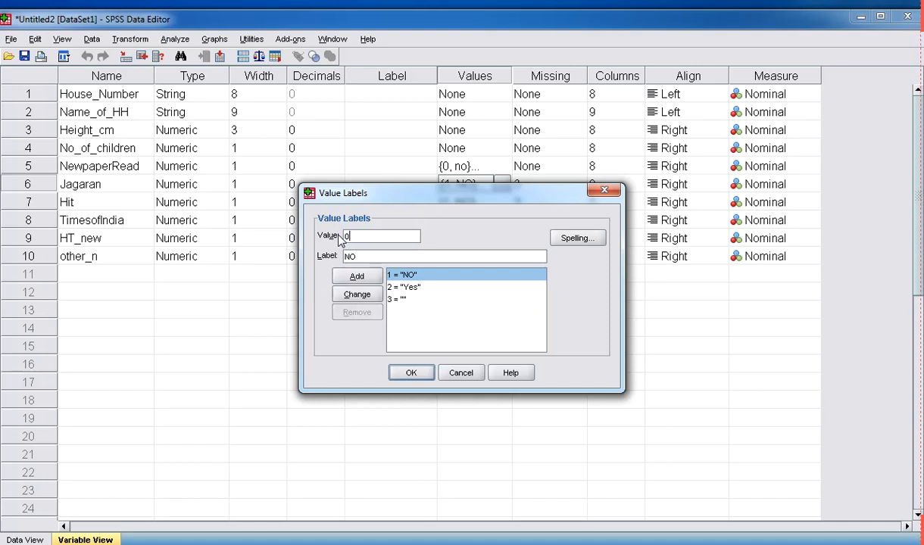
click(362, 297)
Change the value for Jagaran's "Yes" label to 1 and accept the value labels
click(393, 287)
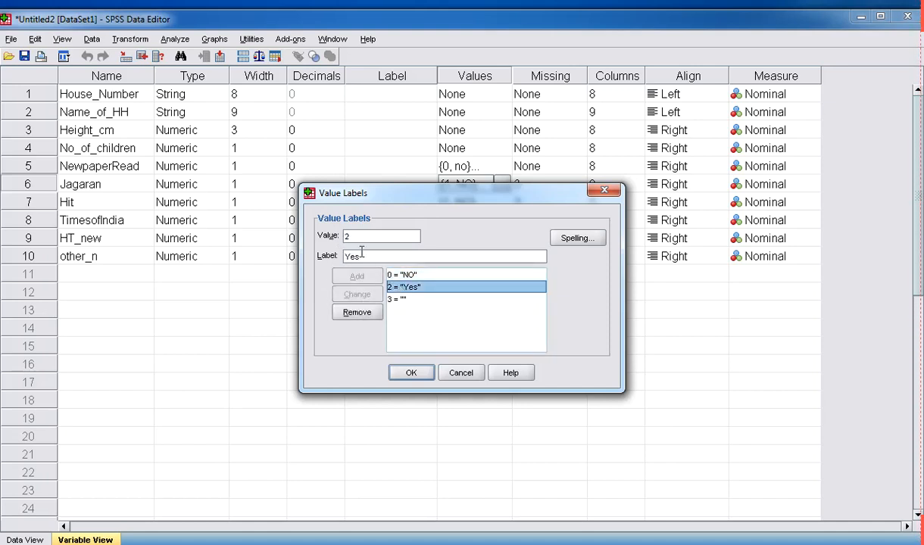
drag(352, 237, 344, 238)
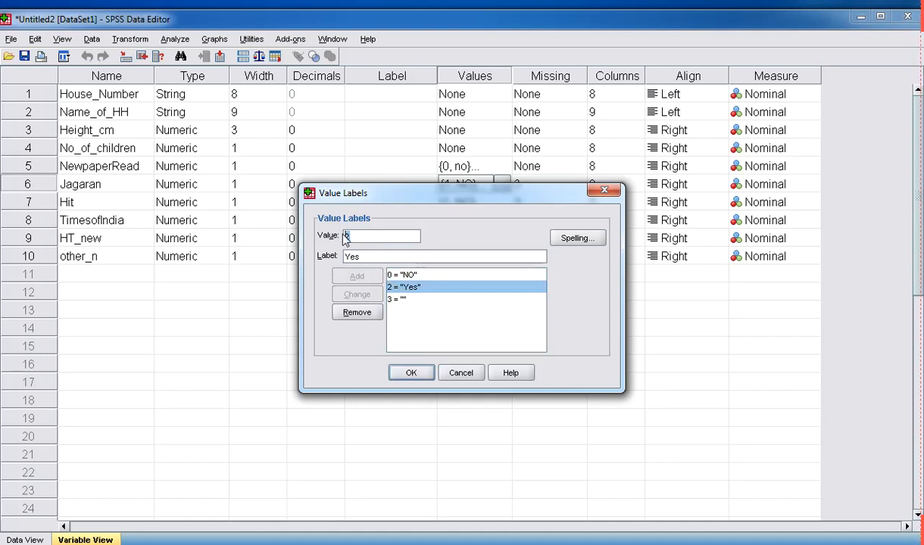
text(1)
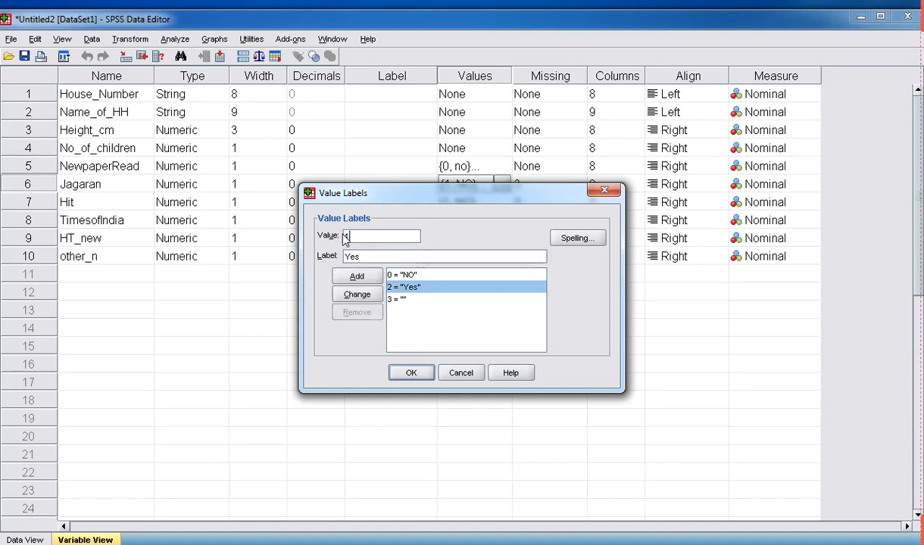
click(355, 298)
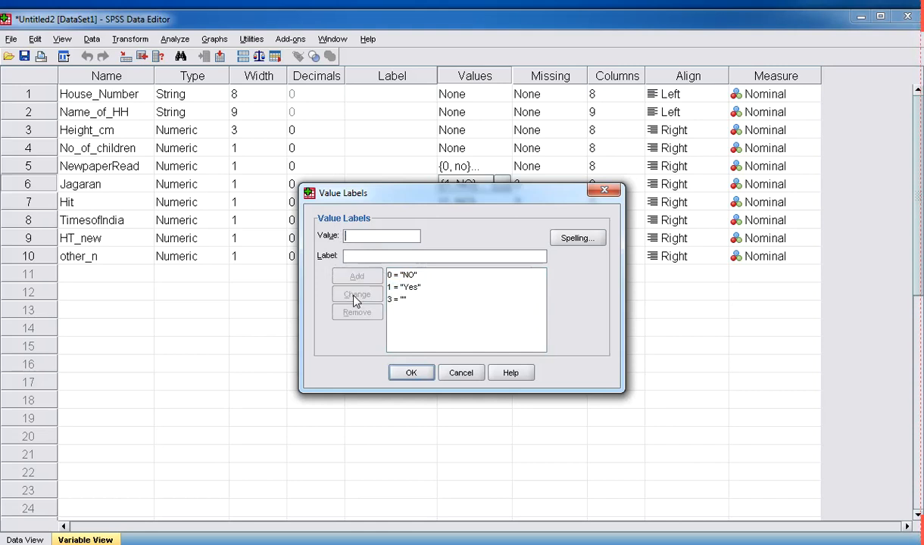
click(412, 373)
click(489, 360)
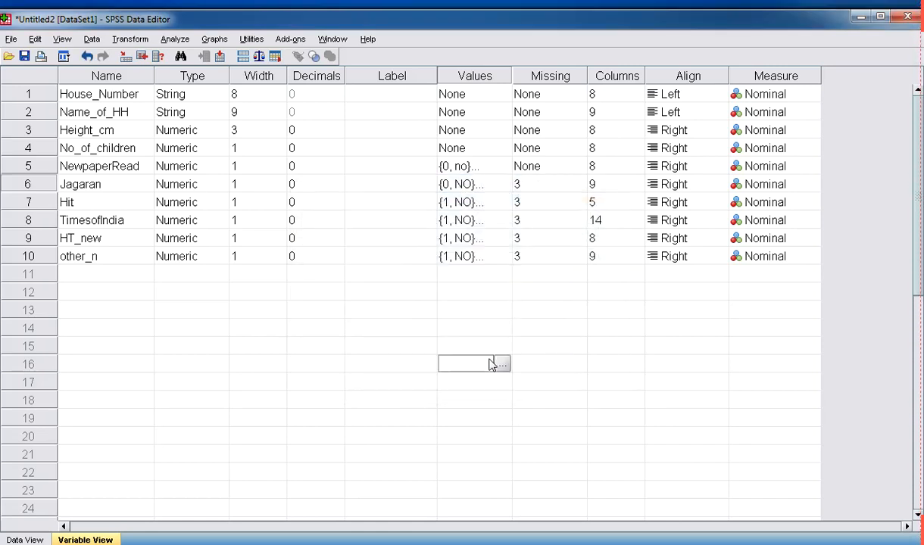
Copy Jagaran's value labels to the Hit and TimesofIndia variables
click(479, 184)
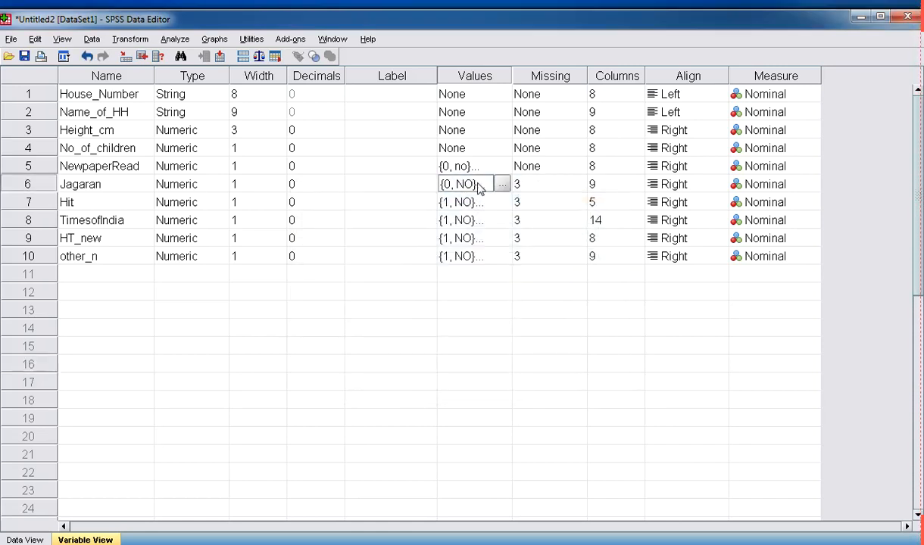
right_click(482, 188)
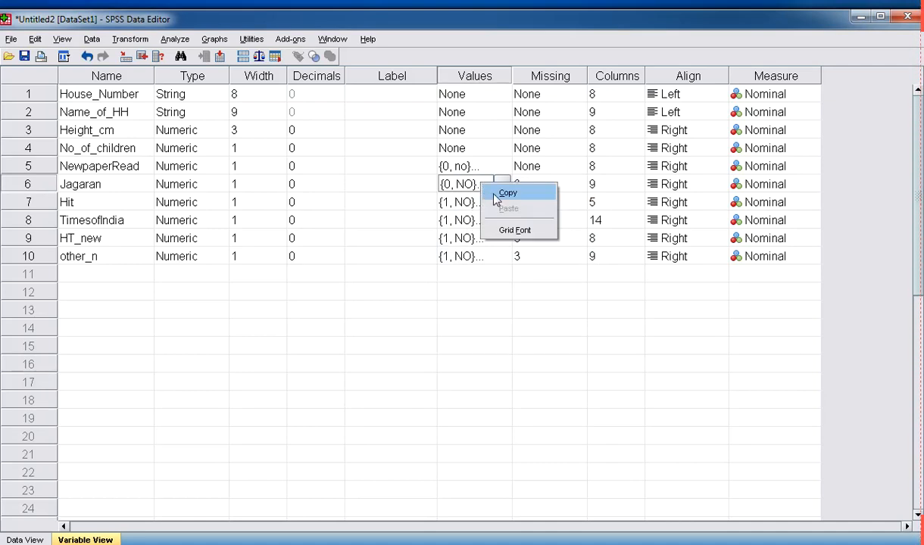
click(505, 193)
click(490, 206)
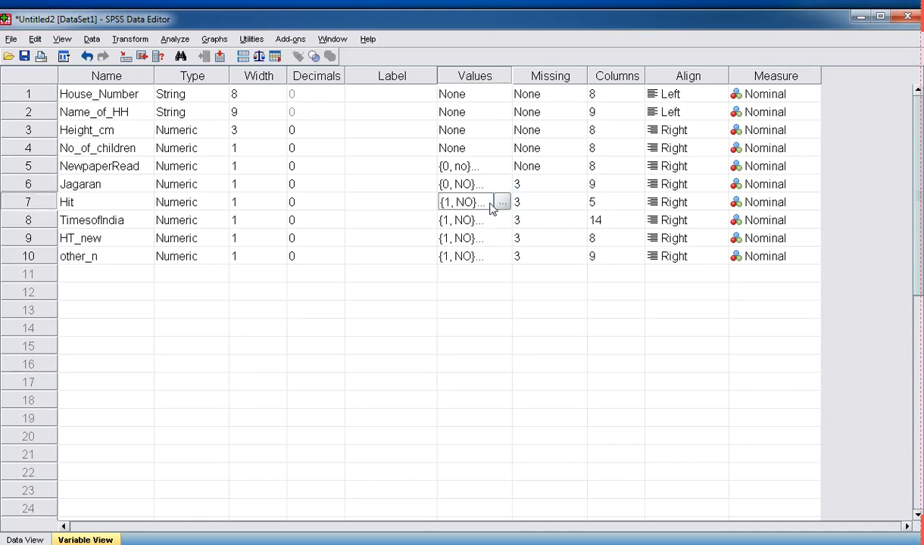
right_click(491, 208)
click(490, 228)
click(491, 228)
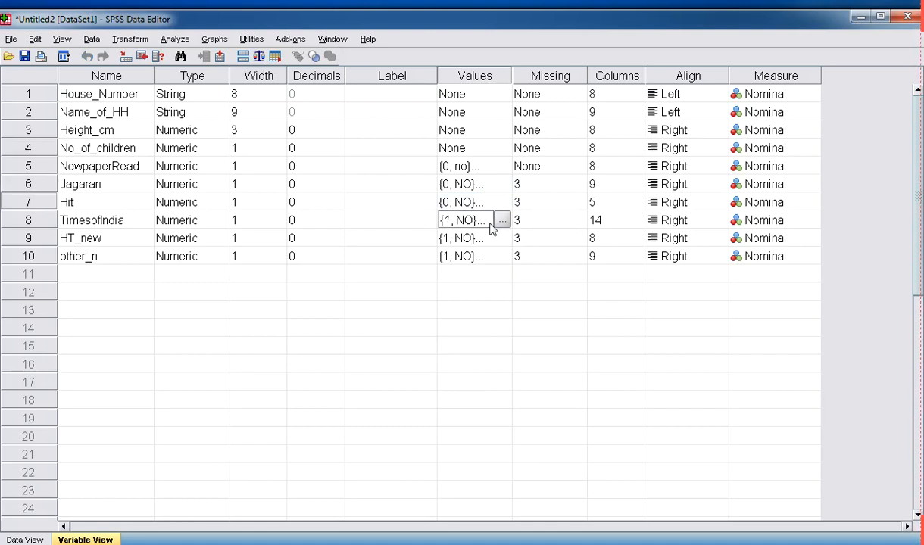
right_click(491, 227)
click(513, 248)
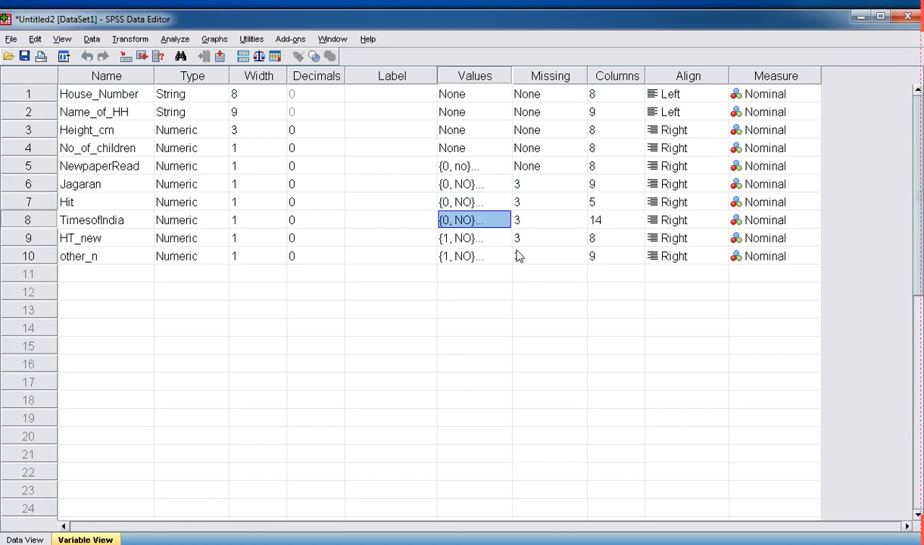
Paste the copied value labels onto HT_new and other_n, and return to the data values
click(493, 238)
right_click(493, 239)
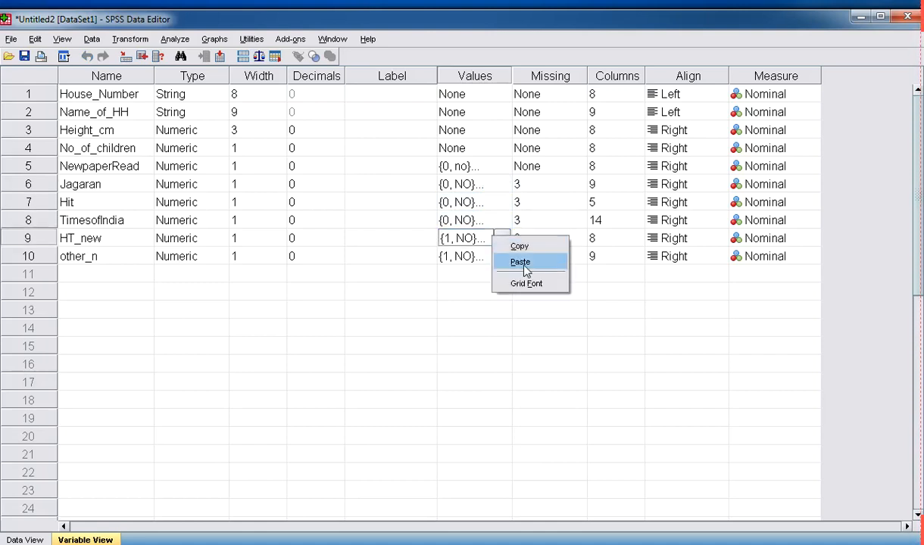
click(515, 257)
click(487, 257)
right_click(489, 258)
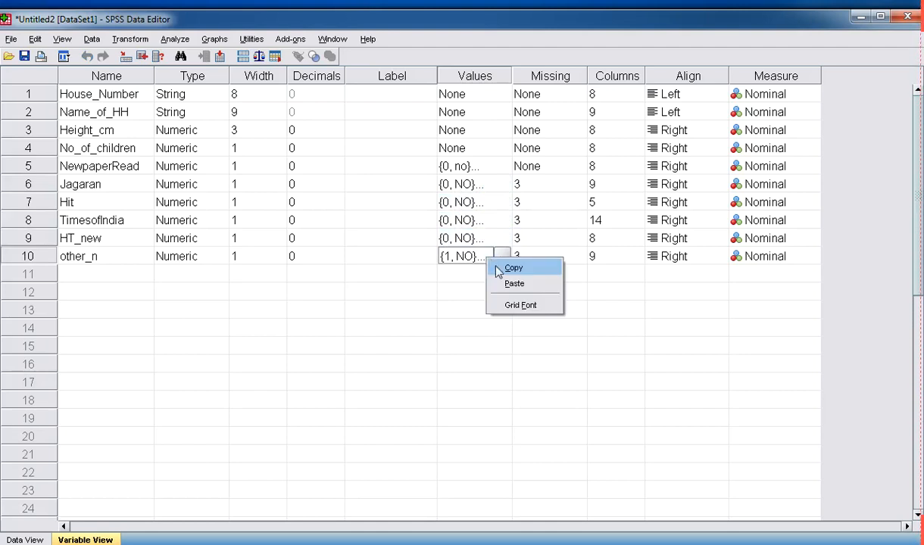
click(515, 276)
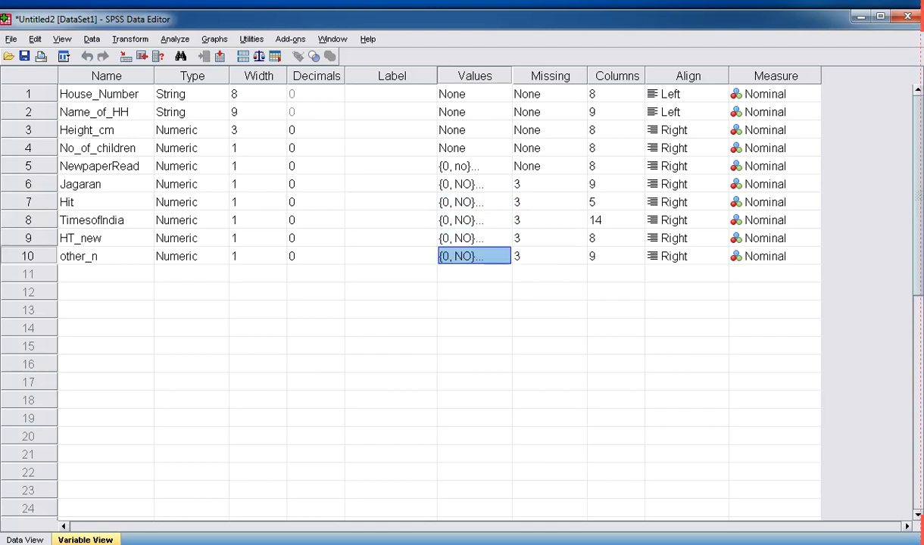
click(25, 539)
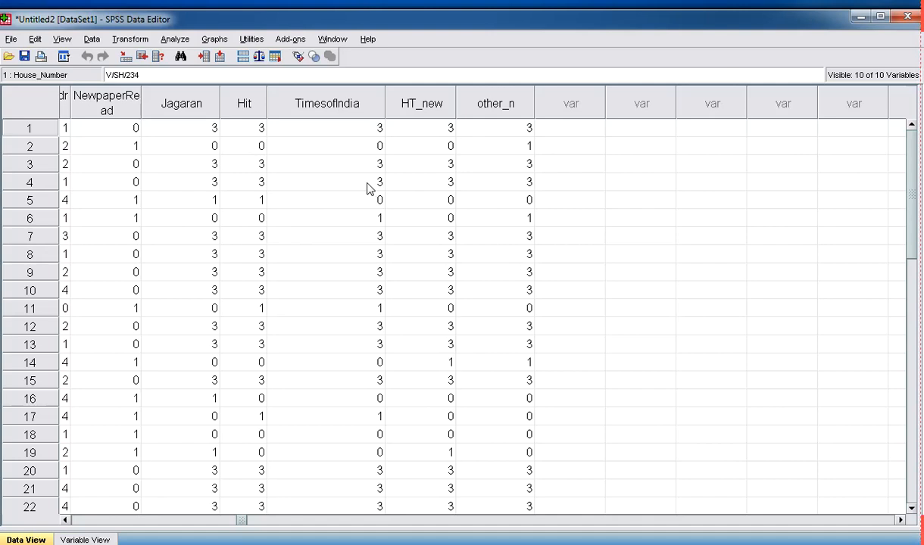